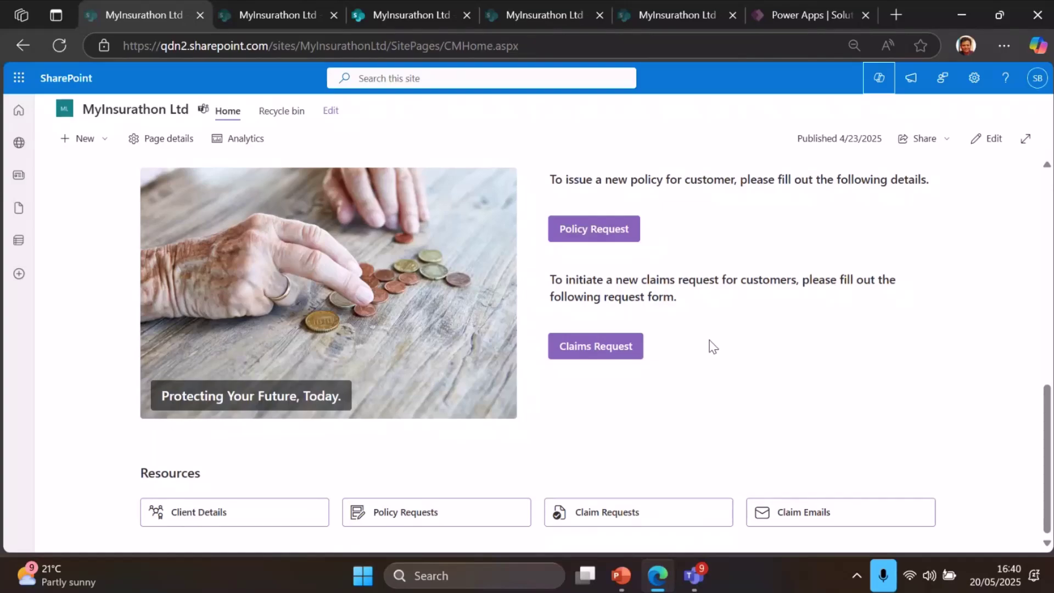
Preview the Policy Request form, discard it unsaved, and bring up the Create Policy flow run in Power Apps
click(586, 236)
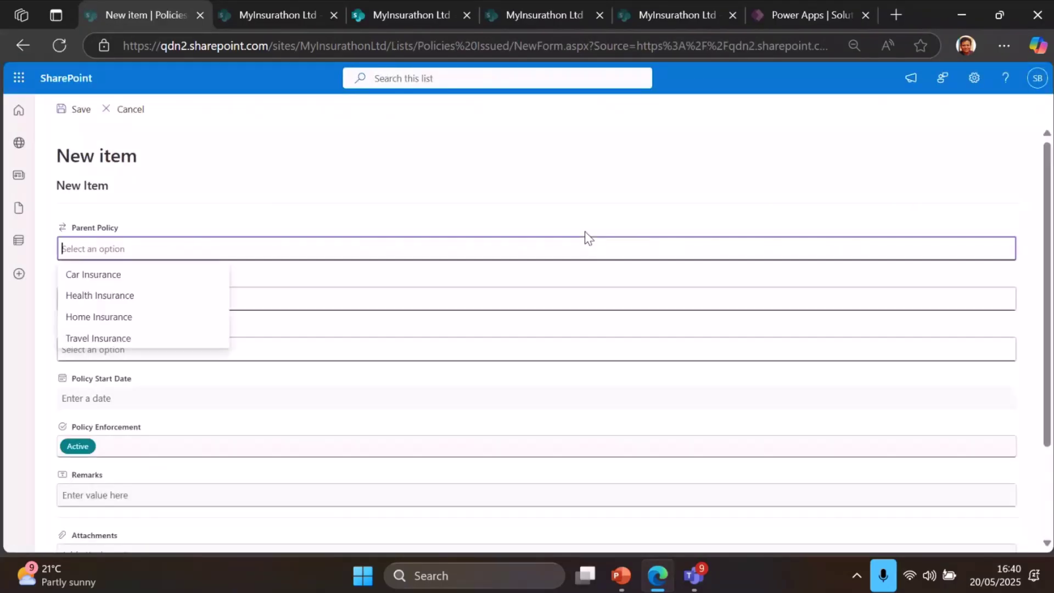
click(128, 110)
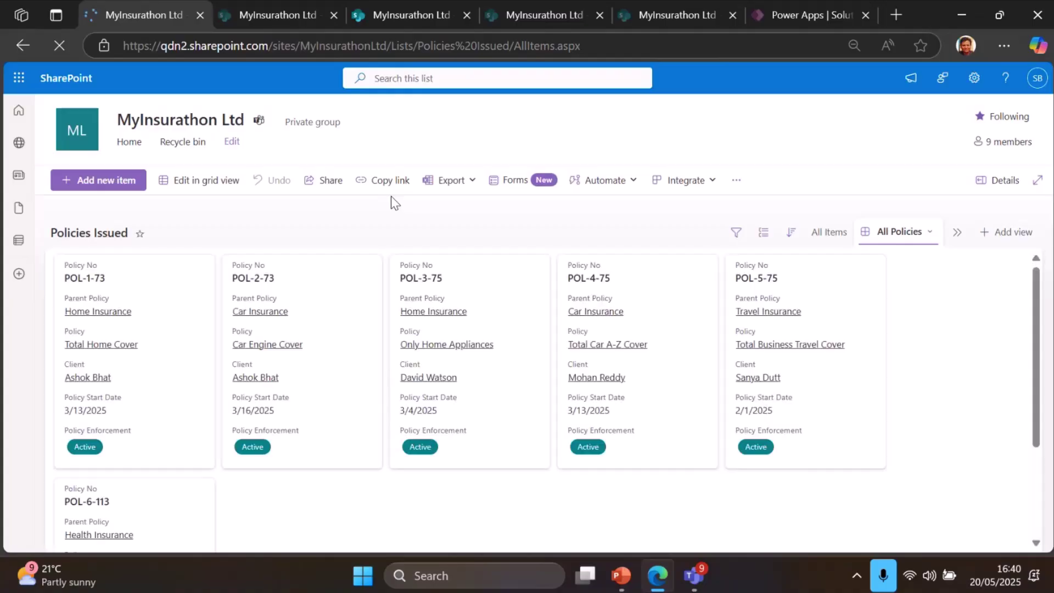
click(778, 13)
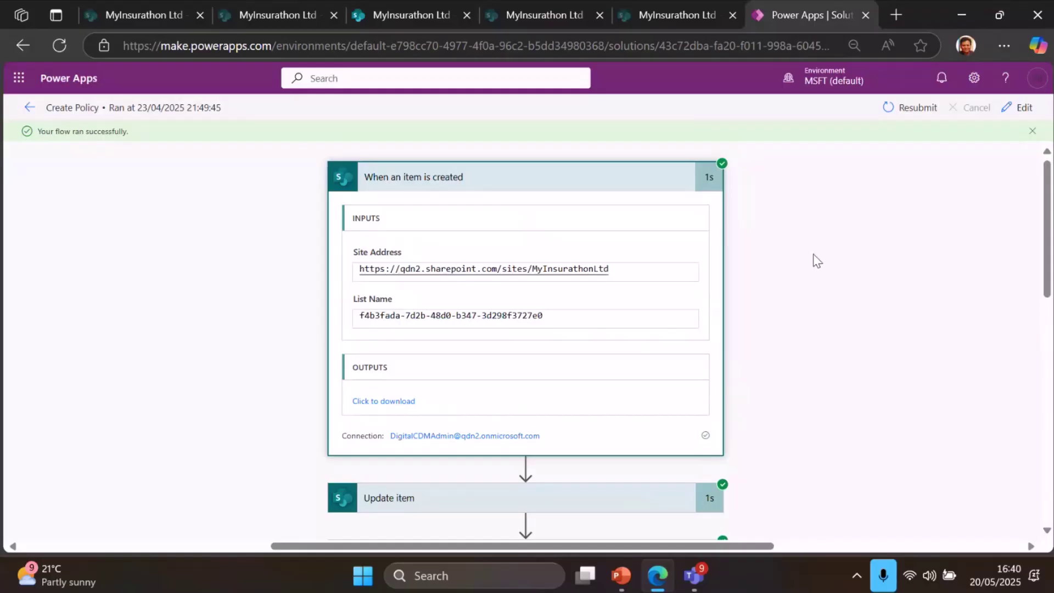
Review the Create Policy flow run down to Scope 3's actions, then return to the Policies Issued list
scroll(817, 261, down, 15)
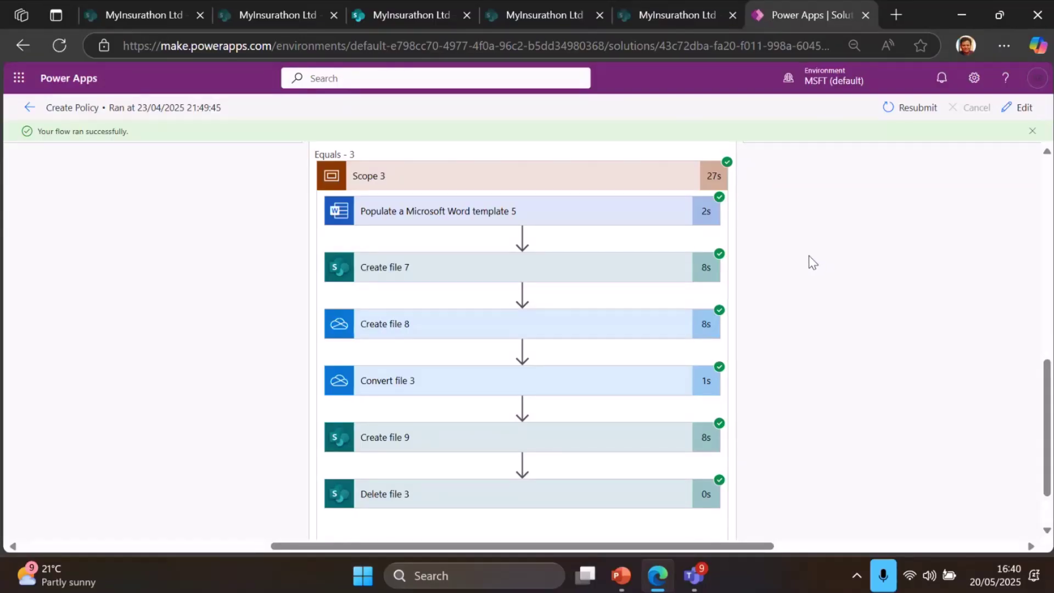
click(140, 17)
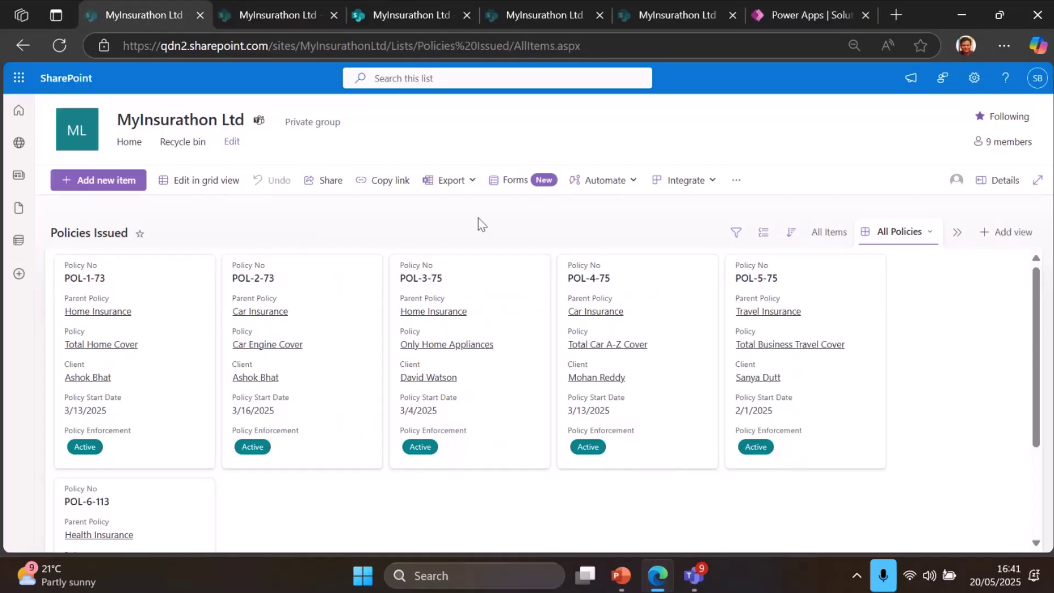
Open the Client Documents library from Site contents, browse the first client's folder, then return to the library
click(78, 125)
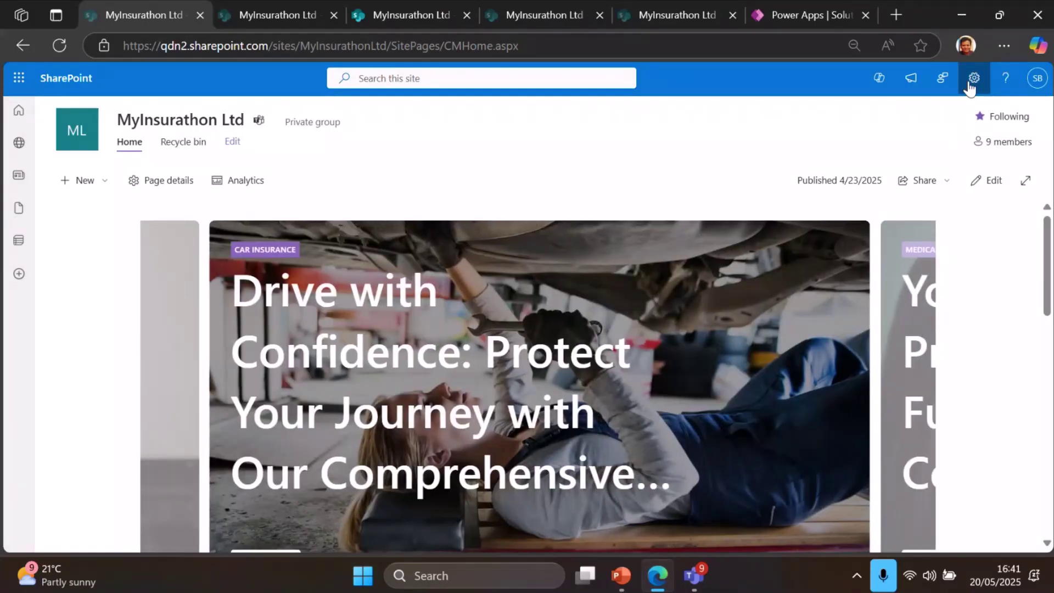
click(969, 88)
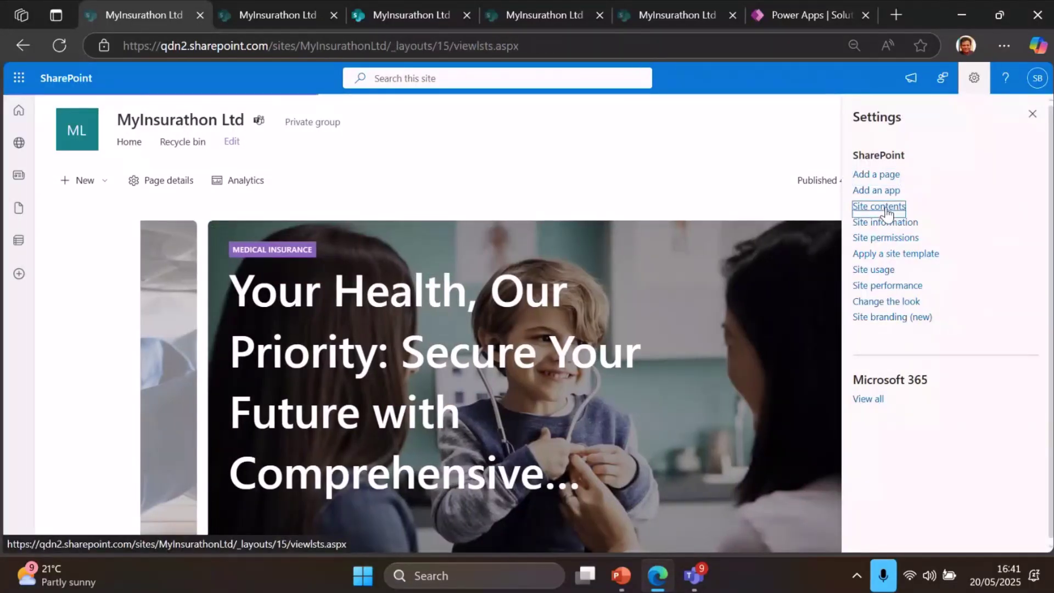
click(887, 209)
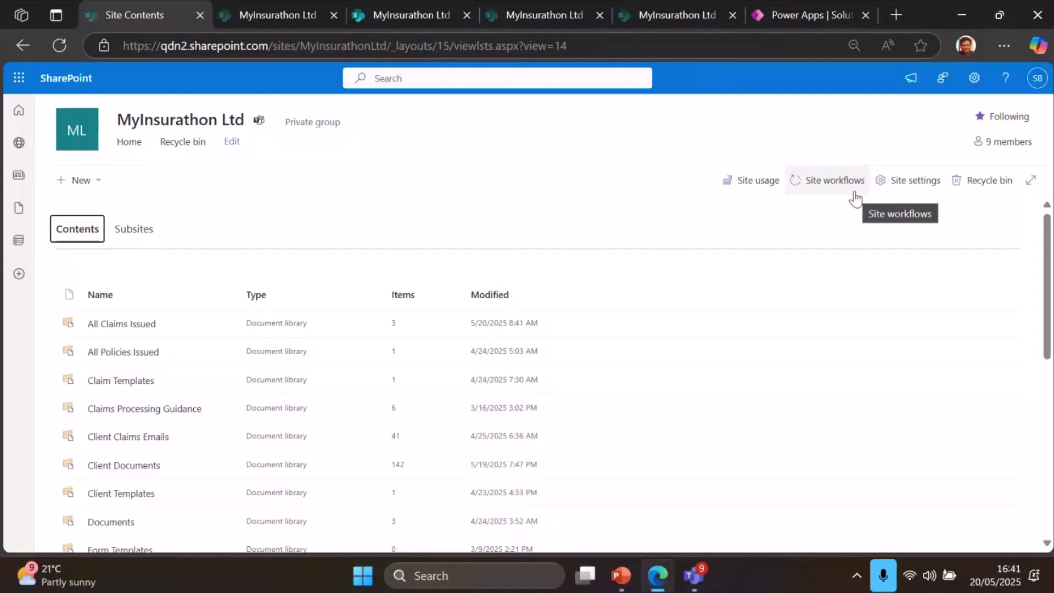
scroll(785, 241, down, 3)
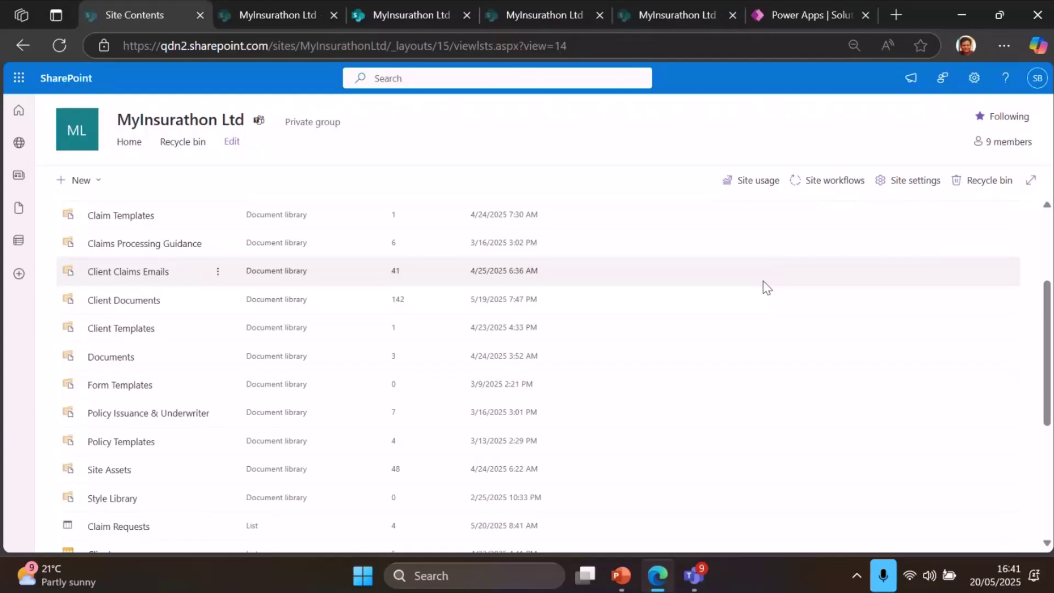
click(122, 306)
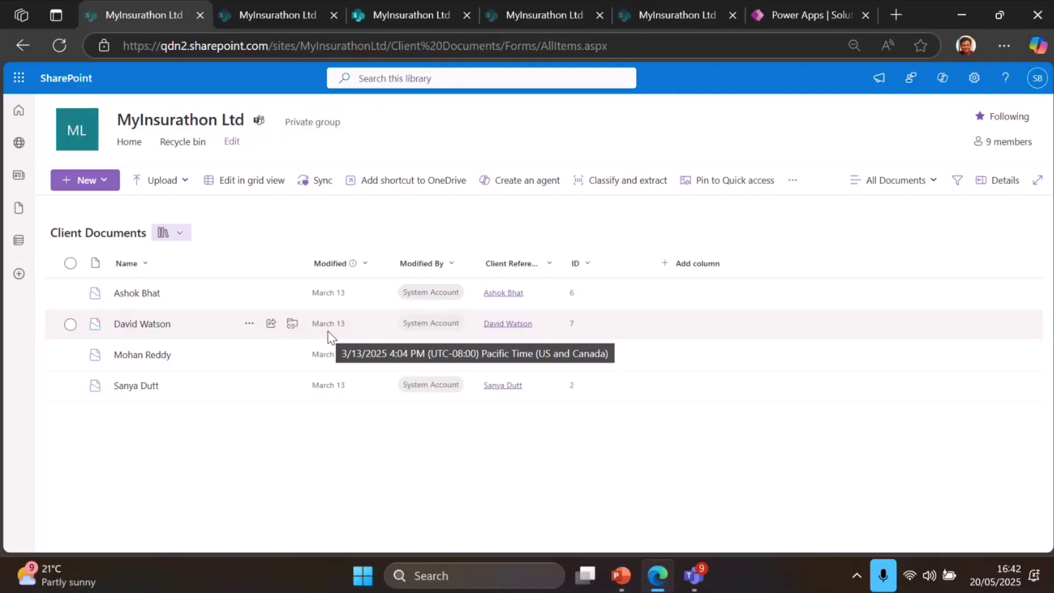
click(136, 296)
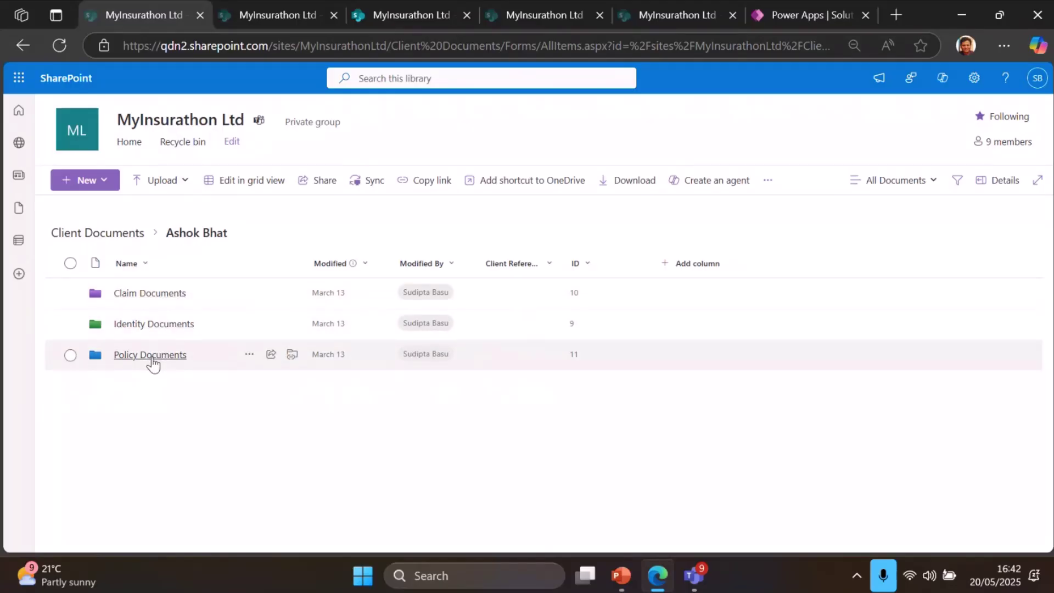
click(117, 235)
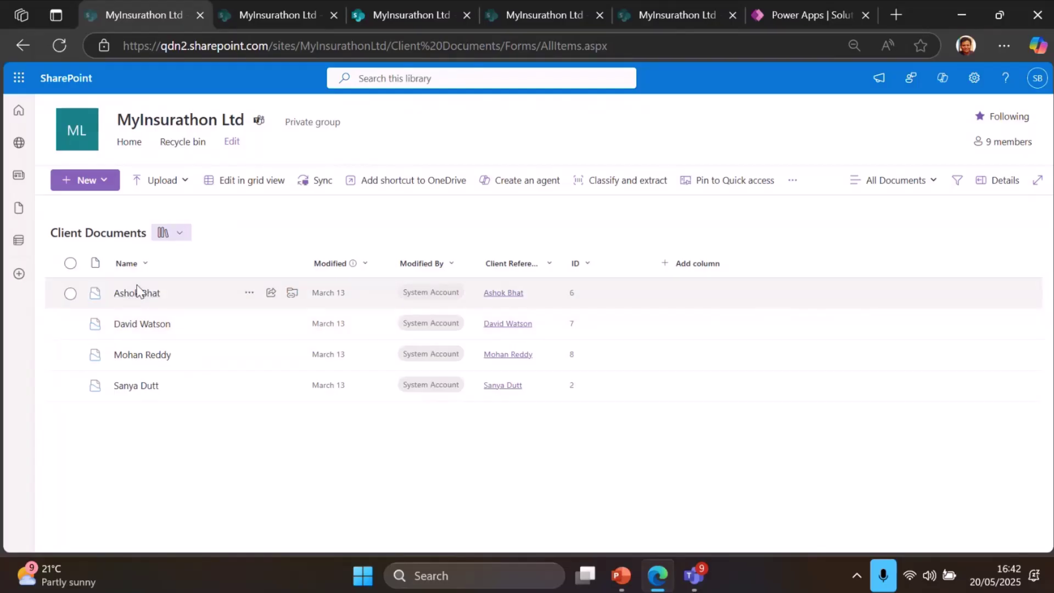
Browse the Claims Processing Guidance library via Site contents, then return to the MyInsurathon Ltd home page
click(974, 78)
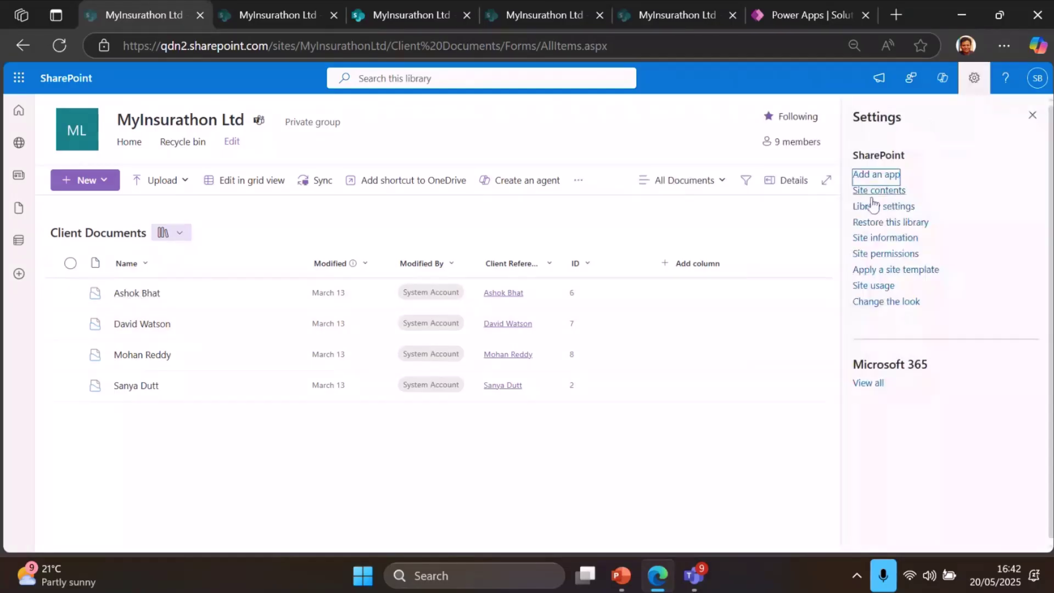
click(879, 190)
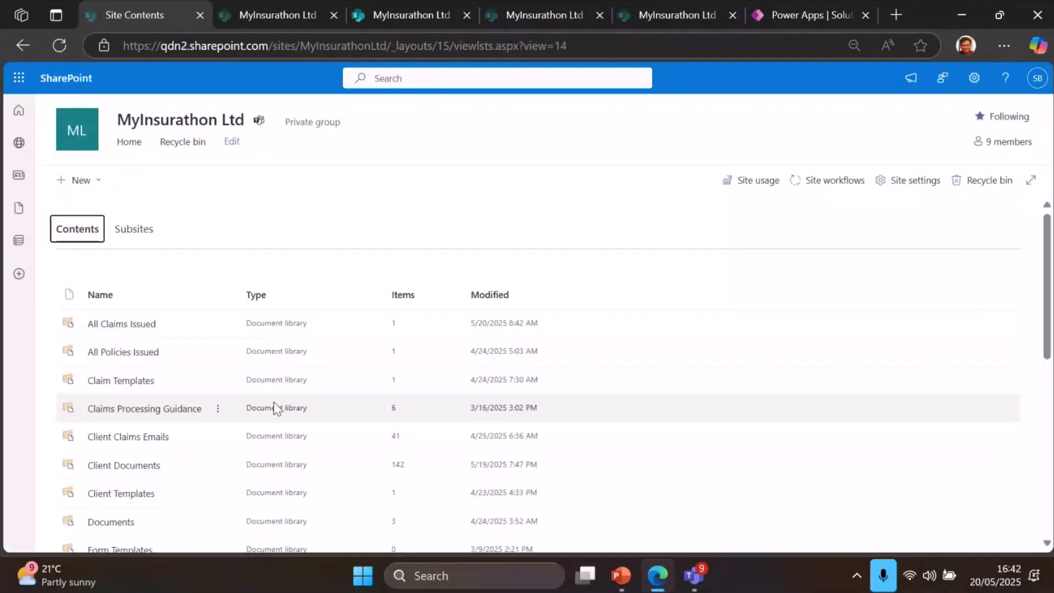
scroll(275, 408, down, 2)
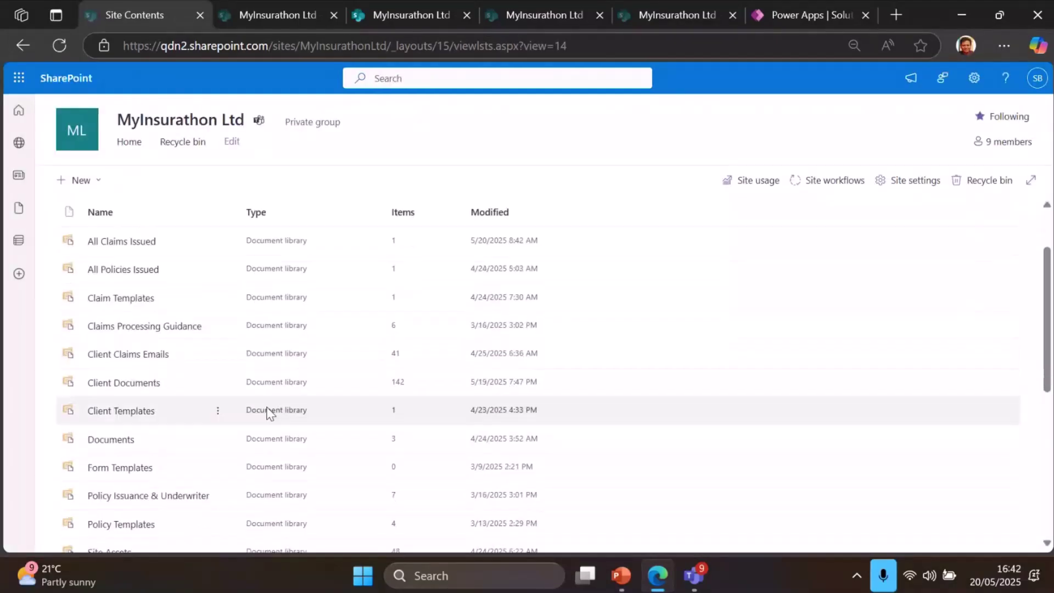
click(128, 329)
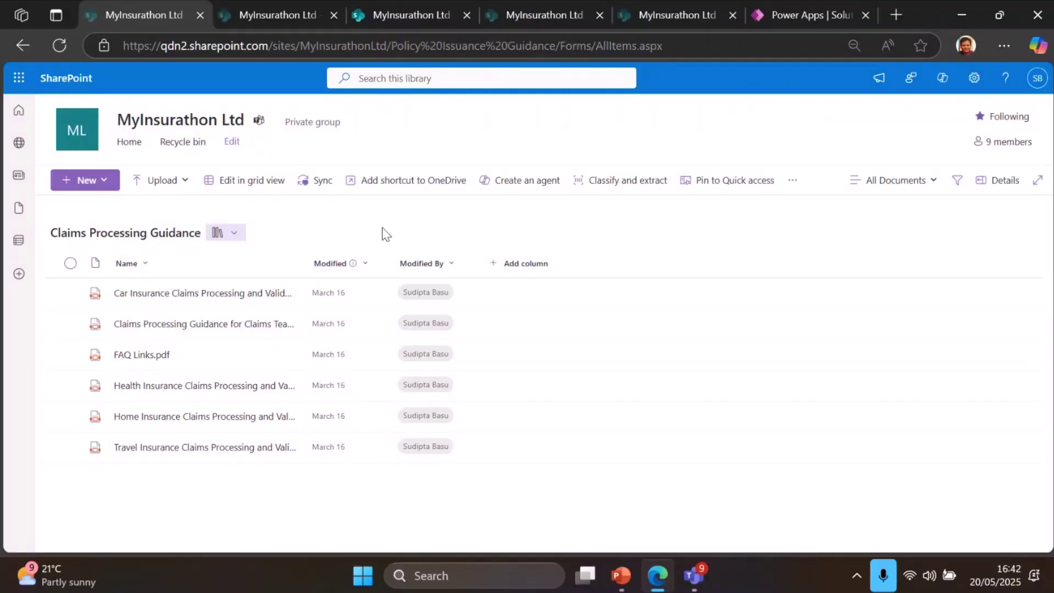
click(973, 81)
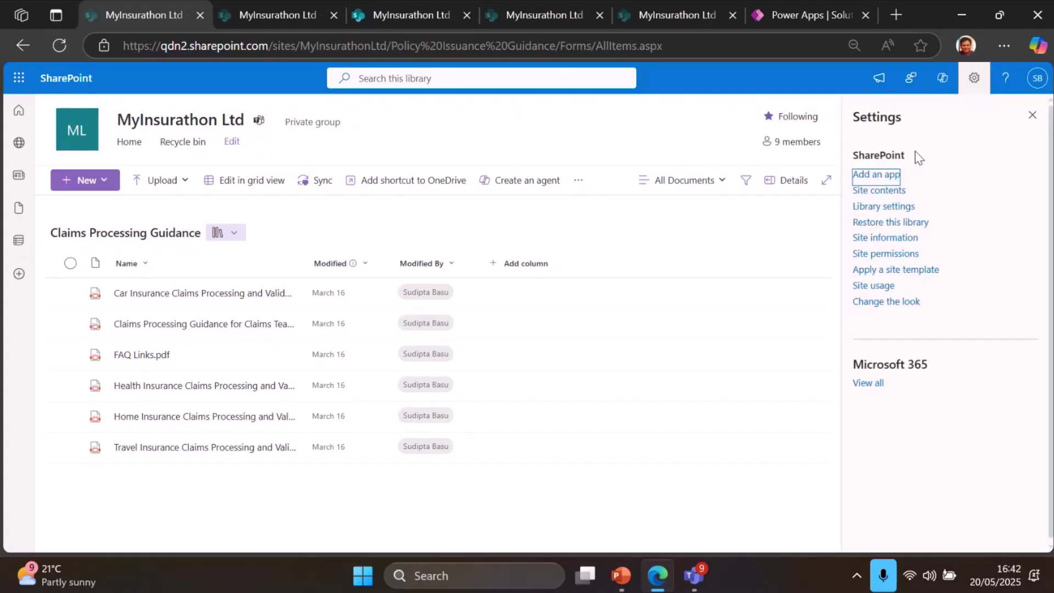
click(899, 191)
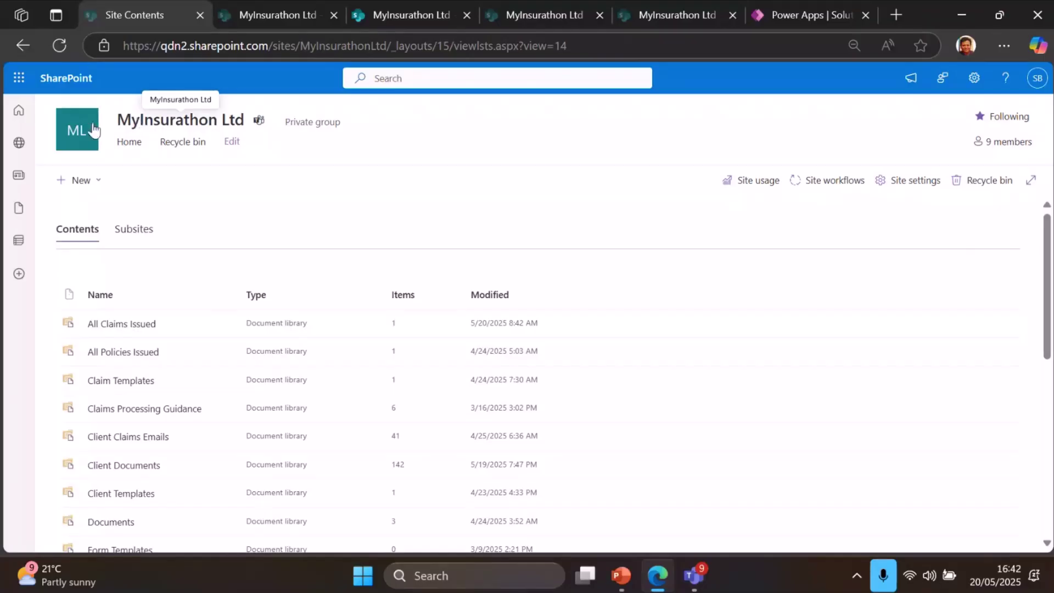
click(165, 121)
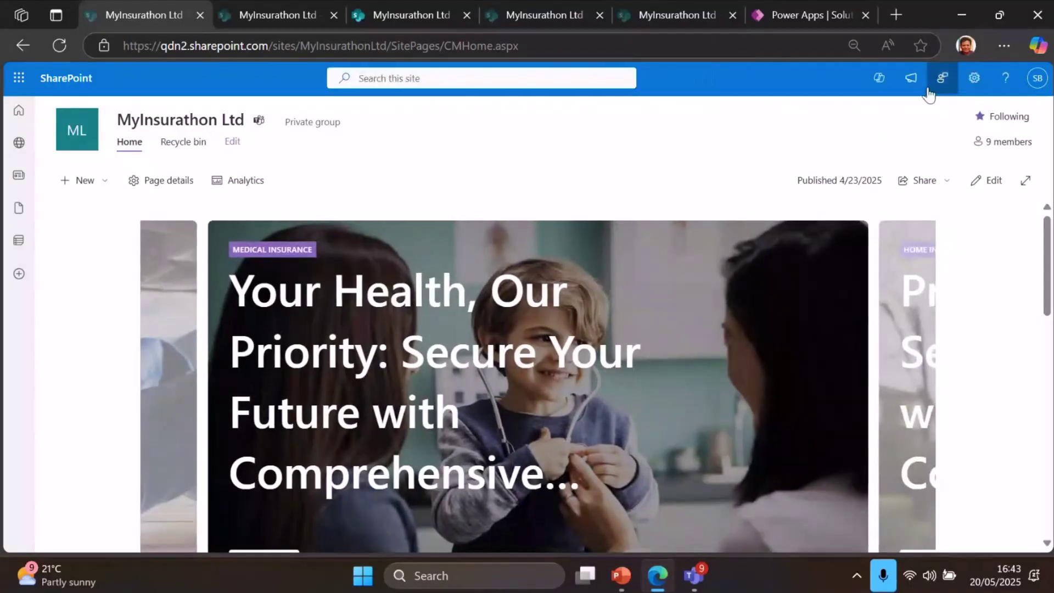
Switch the Copilot chat to the Claims Buddy agent and open its Edit agent dialog
click(880, 78)
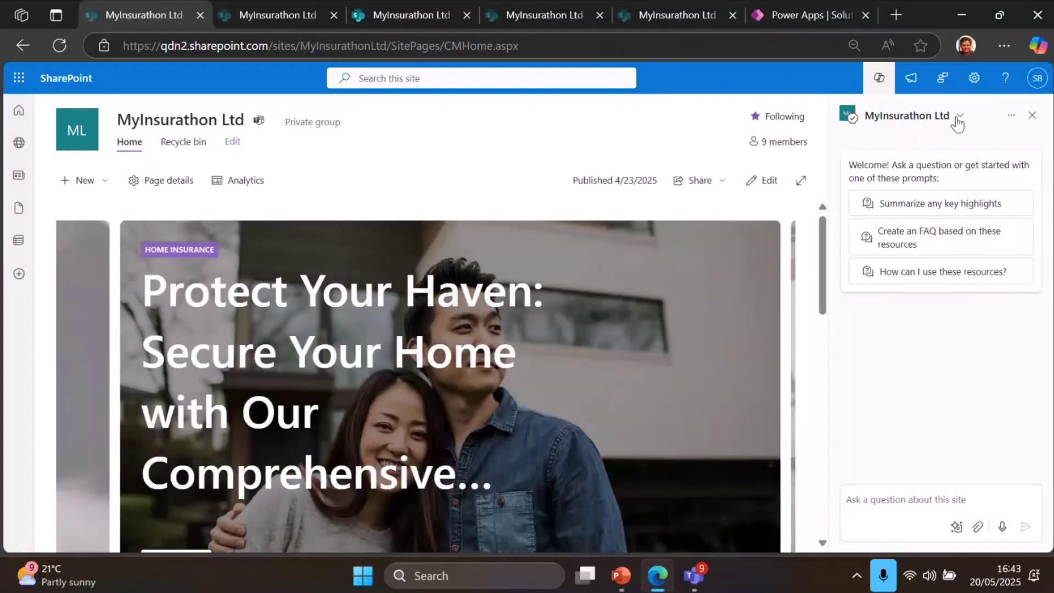
click(958, 117)
click(909, 189)
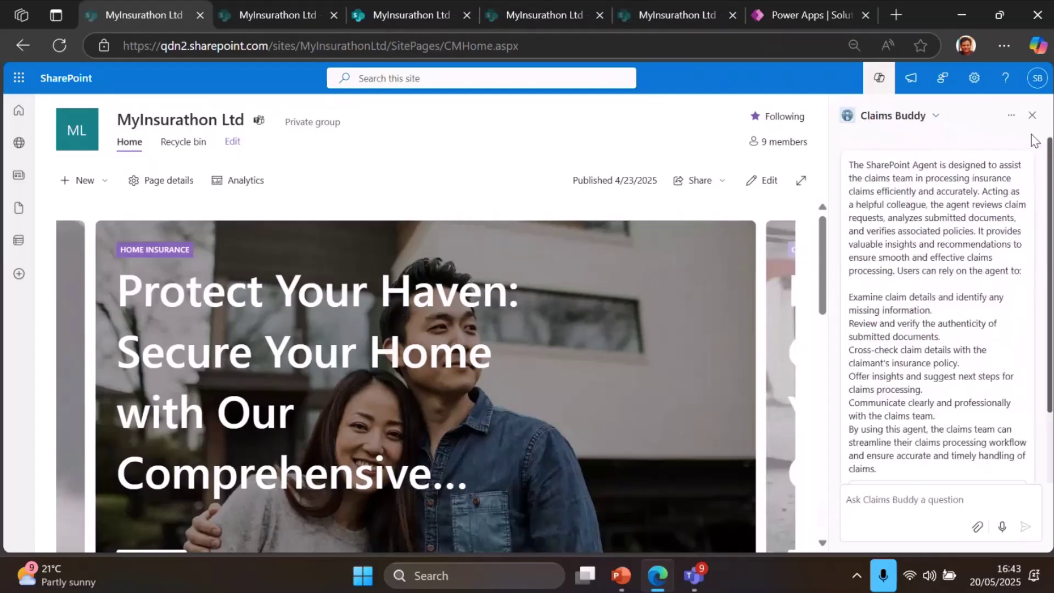
click(1011, 115)
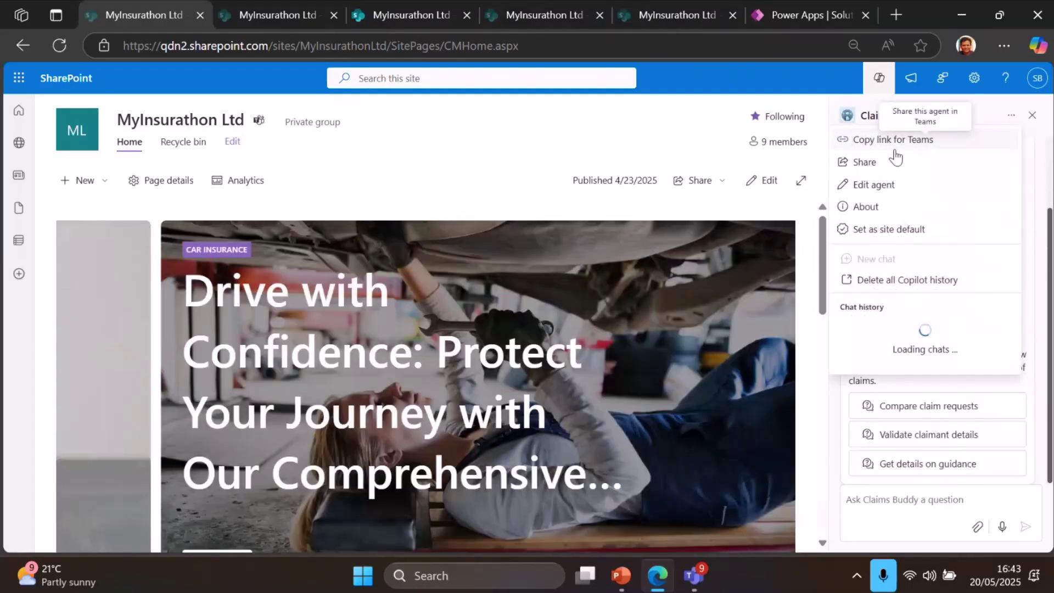
click(870, 185)
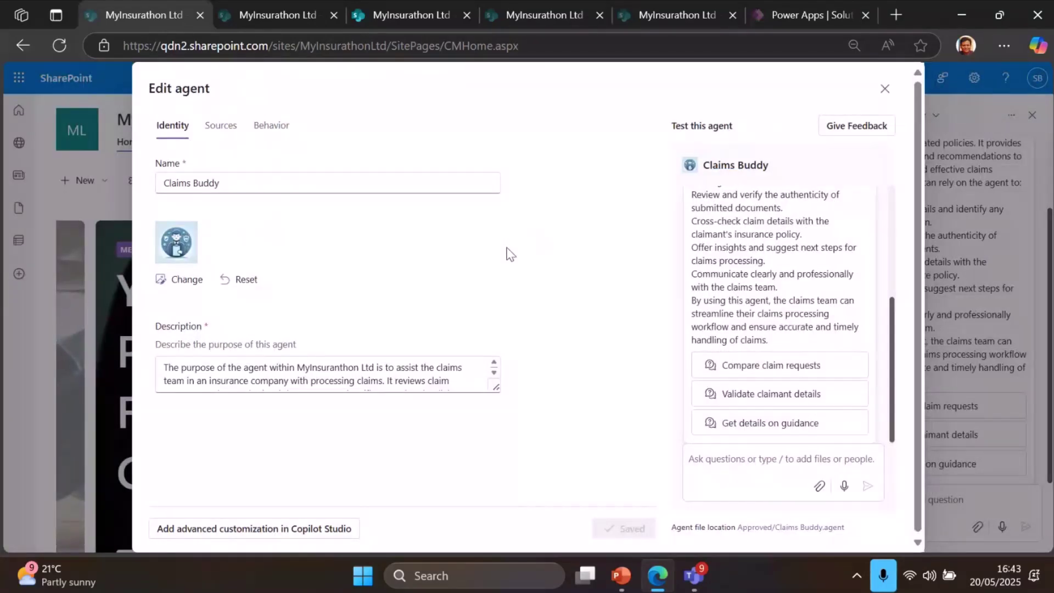
Look over Claims Buddy's details and knowledge sources, then its welcome message, starter prompts and instructions
scroll(506, 248, down, 1)
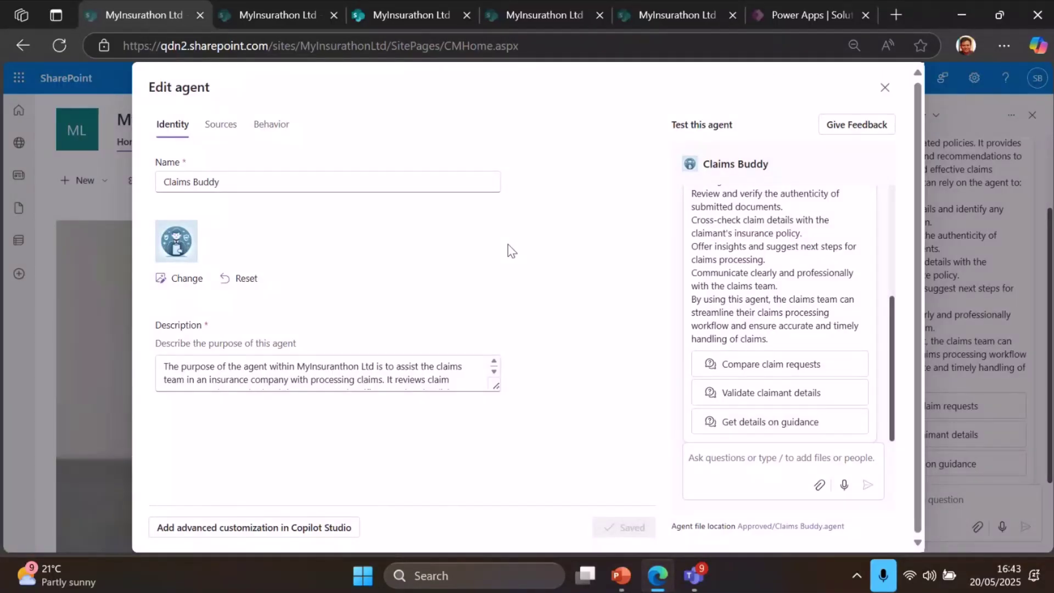
scroll(432, 380, down, 1)
scroll(432, 380, down, 3)
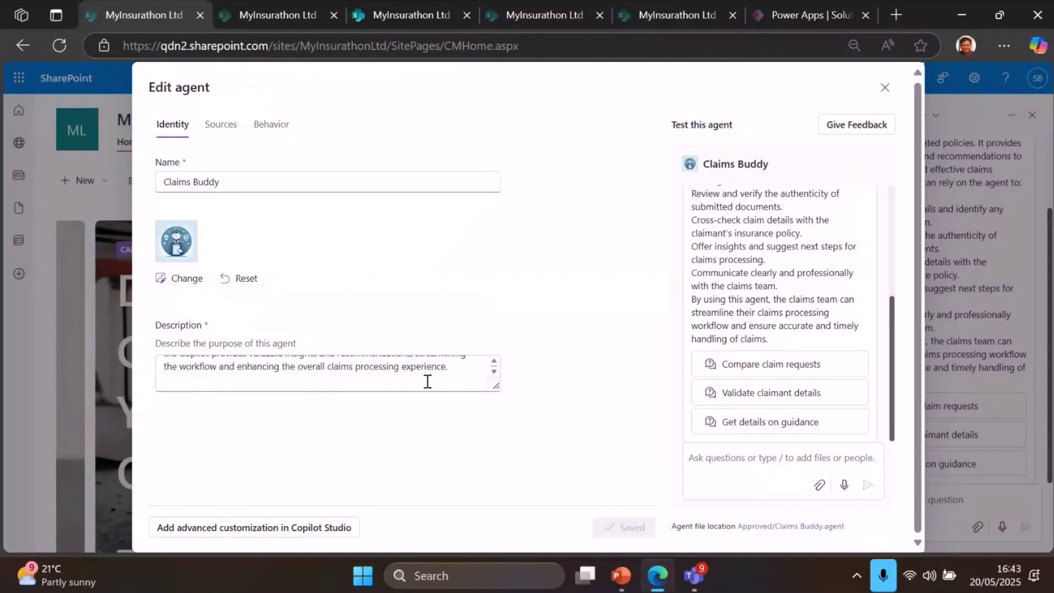
scroll(427, 376, up, 3)
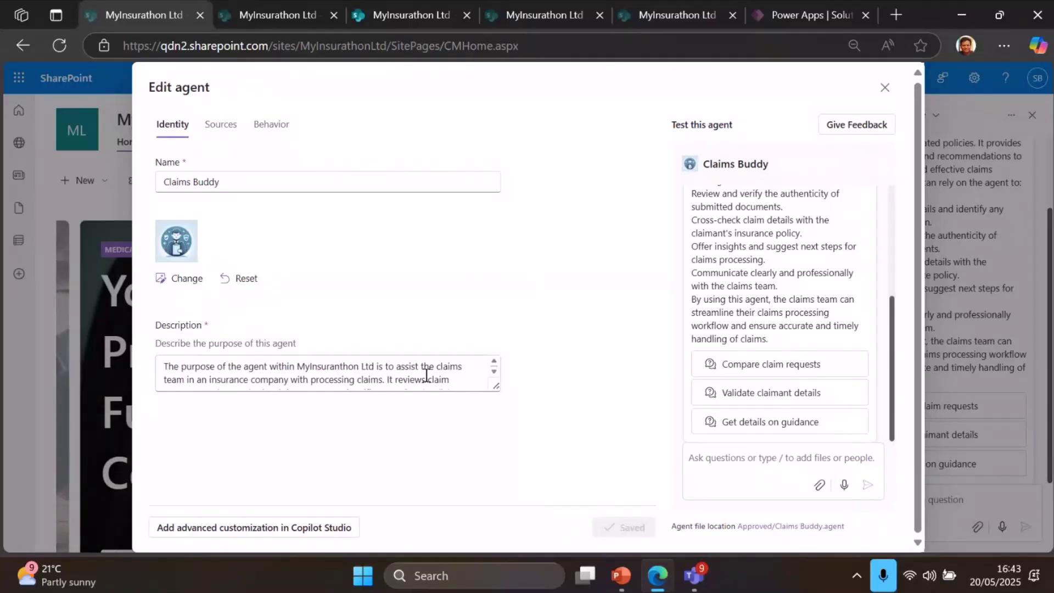
click(222, 129)
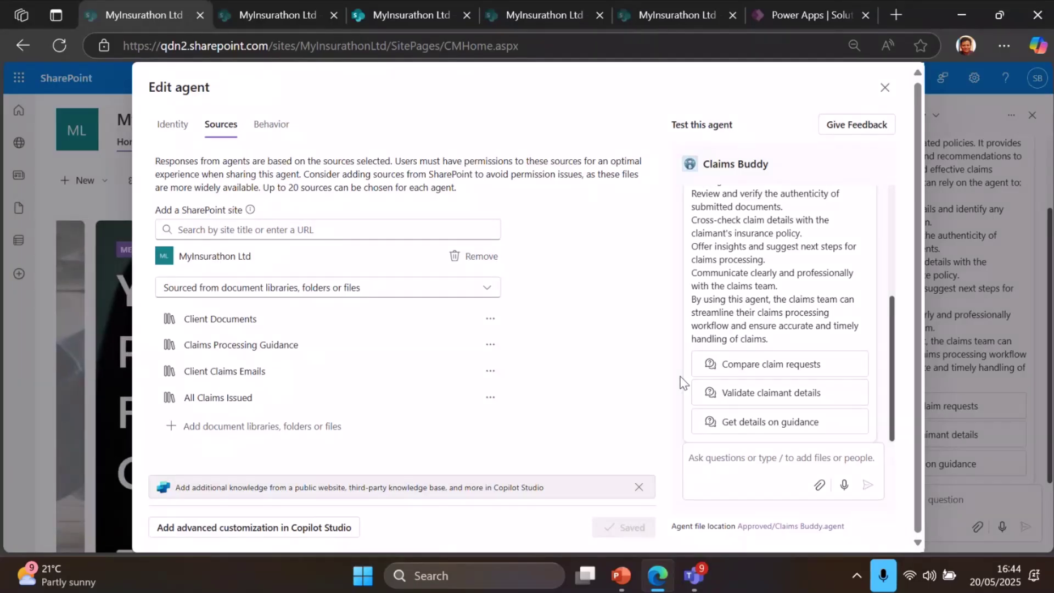
click(271, 124)
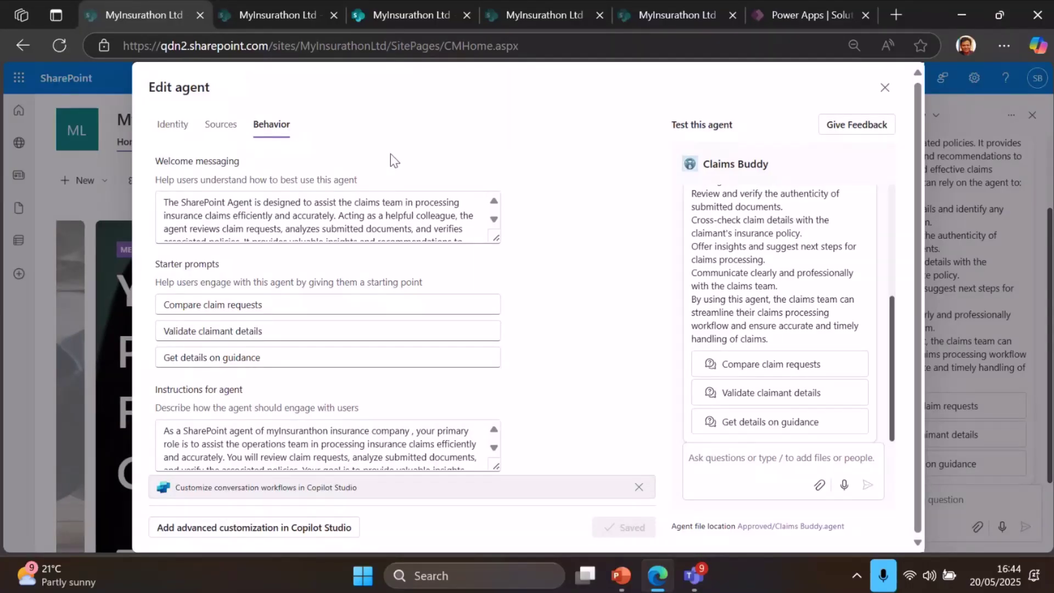
Switch the side panel to Policy Guru and check its document library sources in Edit agent
click(885, 89)
click(937, 115)
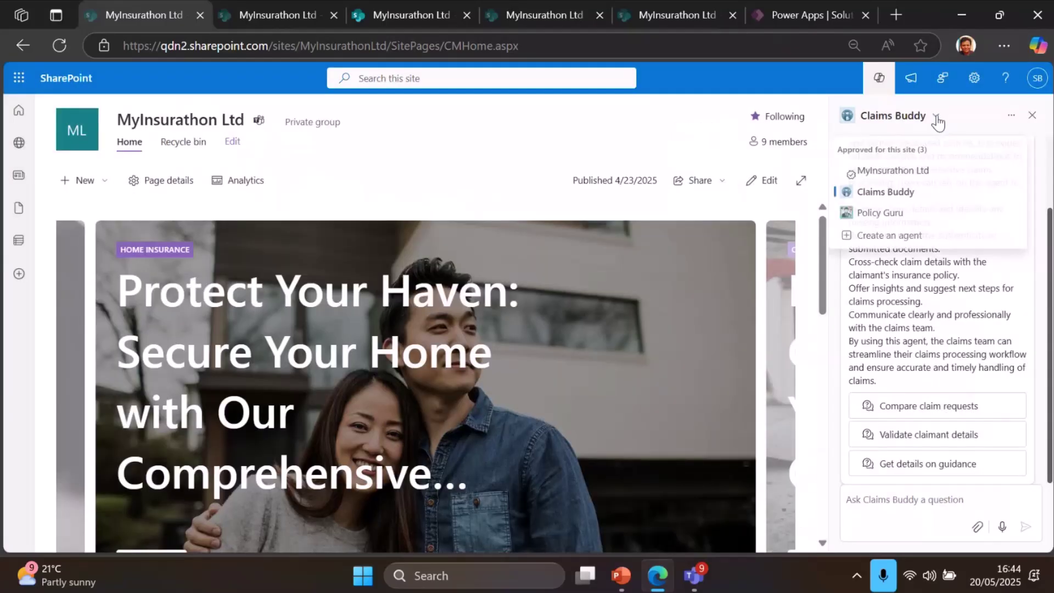
click(899, 214)
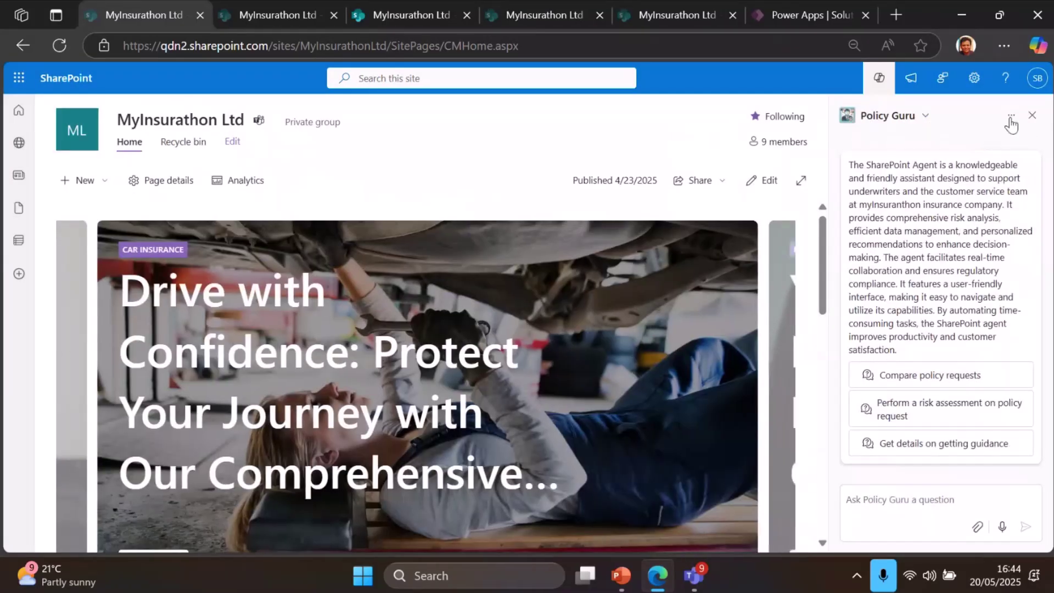
click(1011, 116)
click(877, 186)
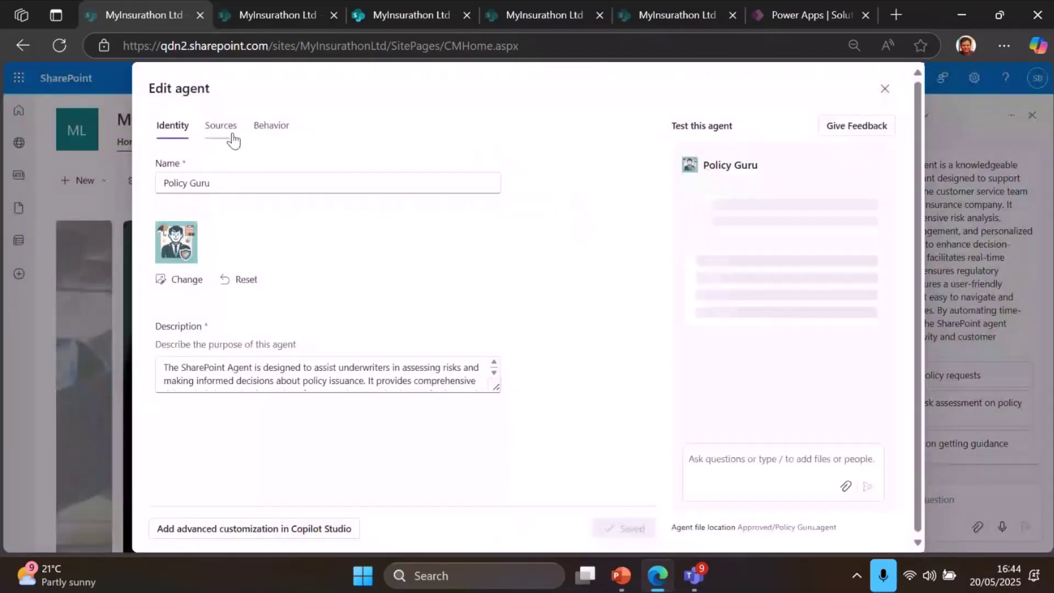
click(232, 137)
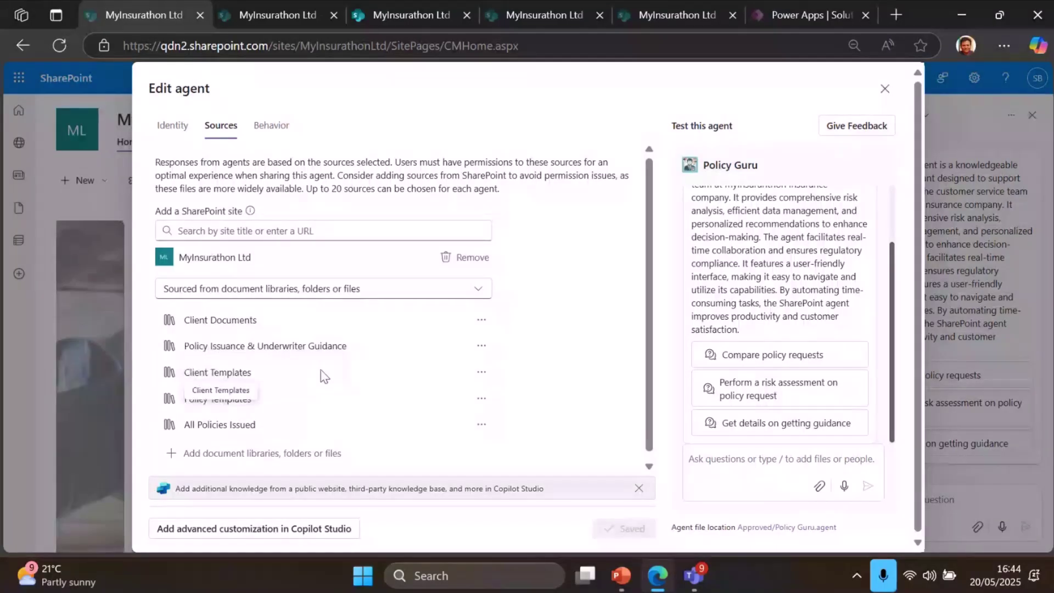
click(884, 89)
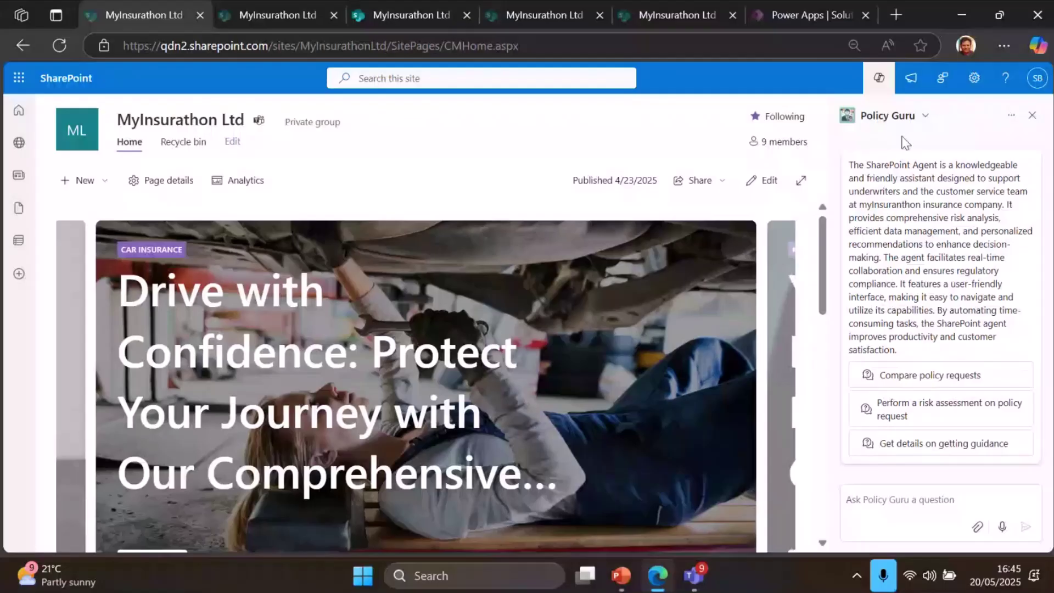
Copy Policy Guru's link for Teams and dismiss the Link copied confirmation
click(919, 118)
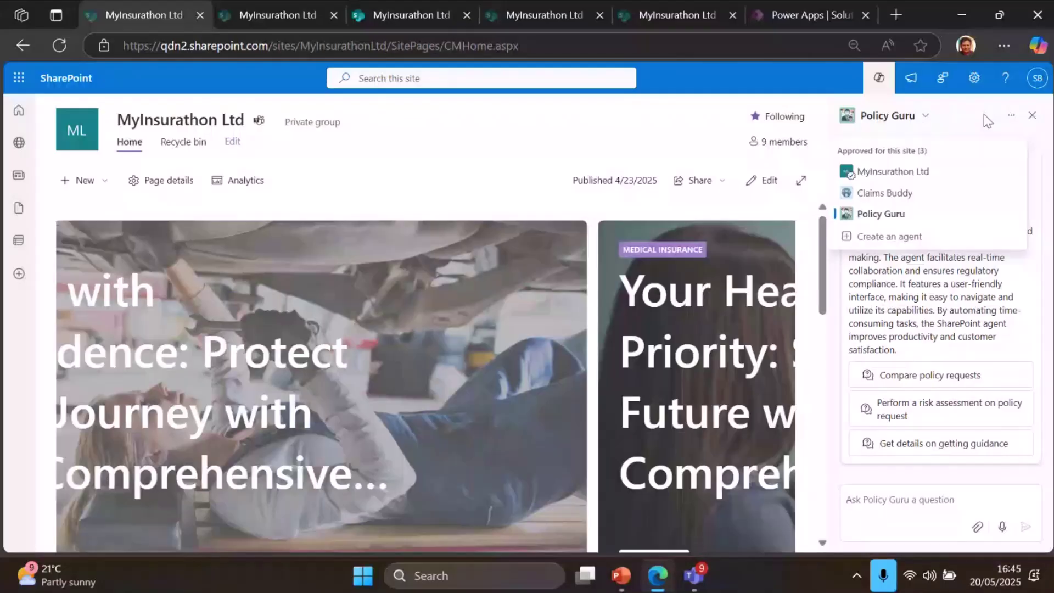
click(1012, 114)
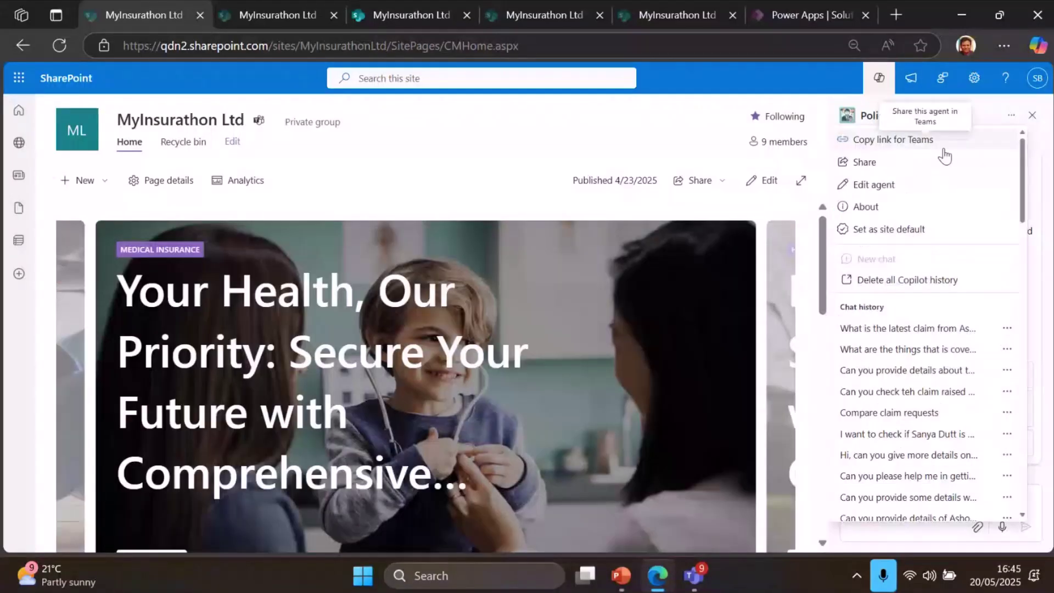
click(944, 150)
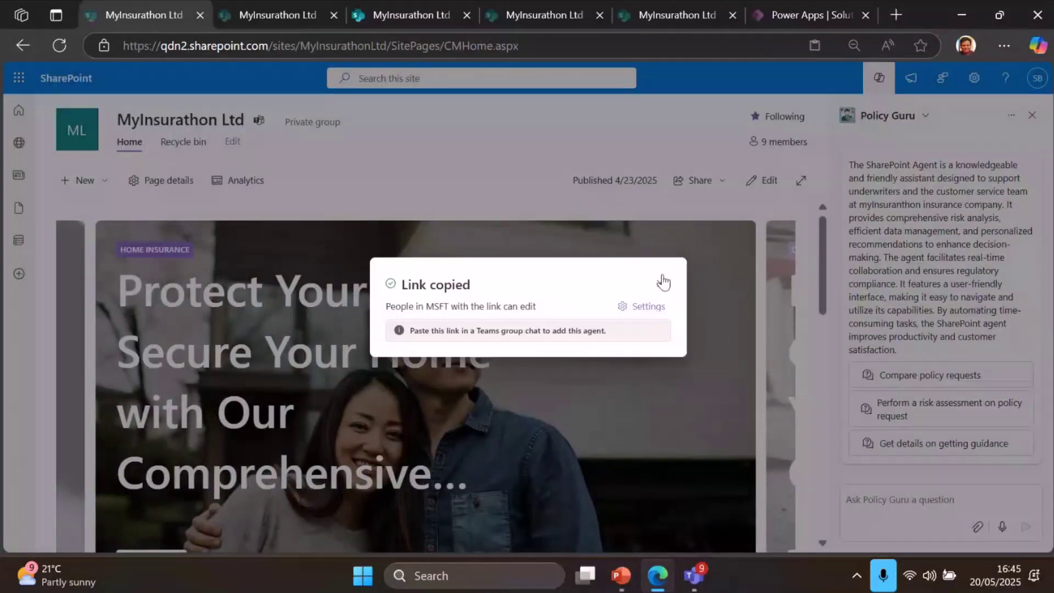
click(661, 285)
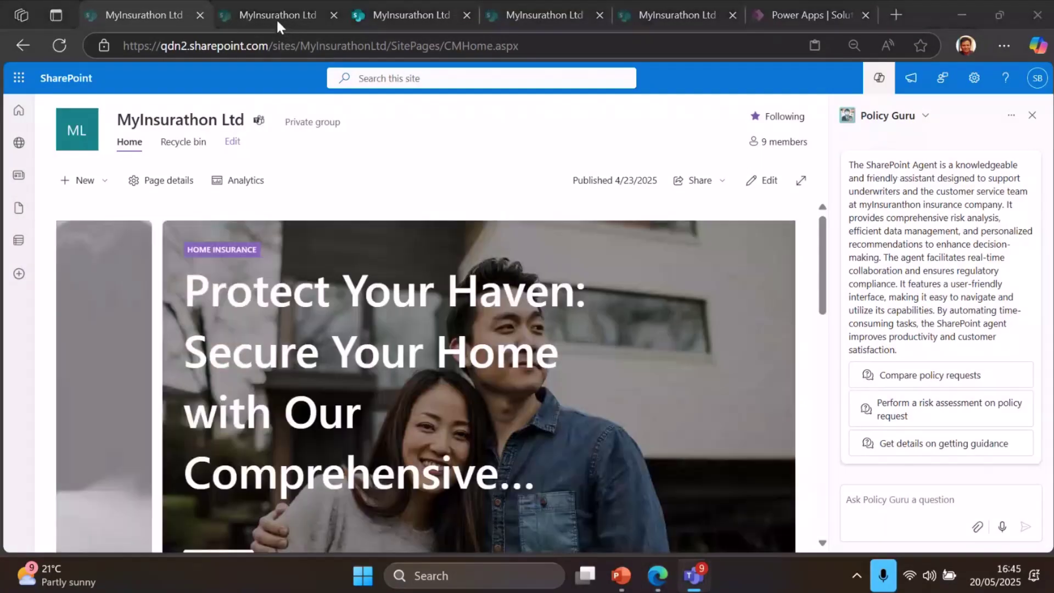
Switch to the tab showing the client's Claim Documents folder with the Claims Buddy summary
click(273, 15)
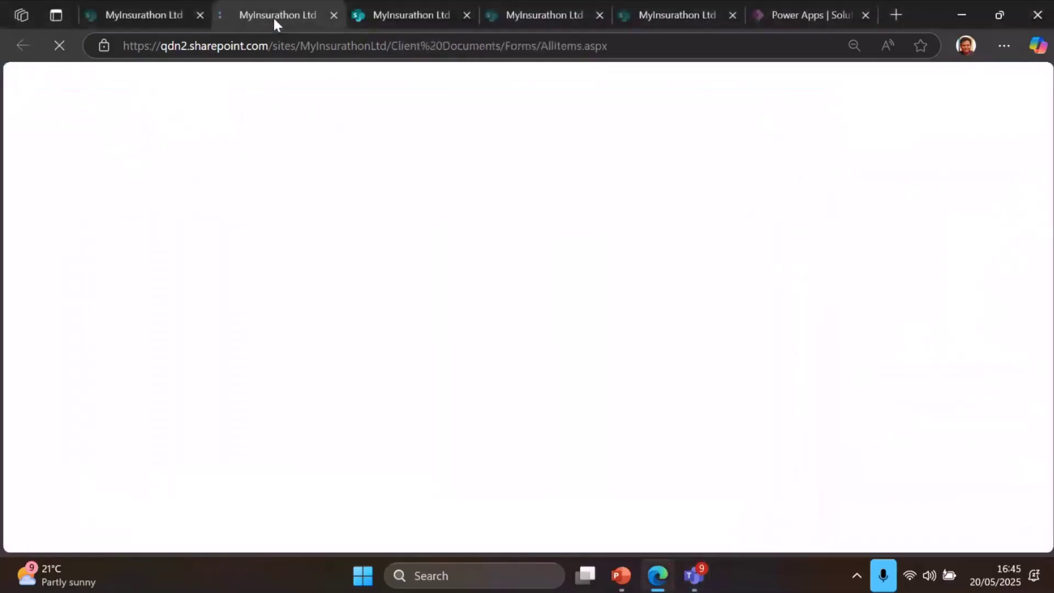
mouse_move(402, 19)
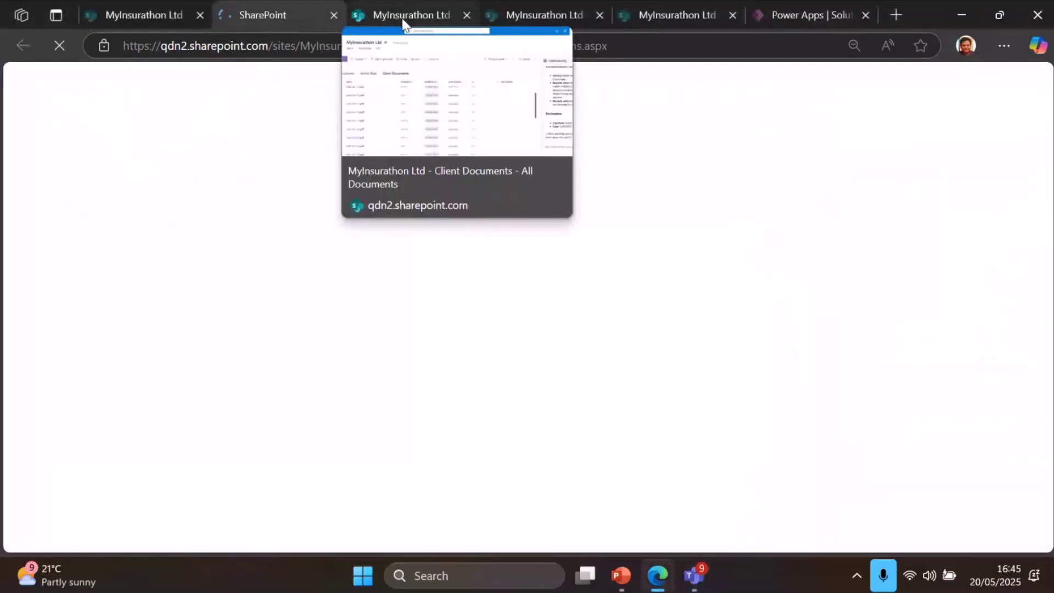
click(401, 16)
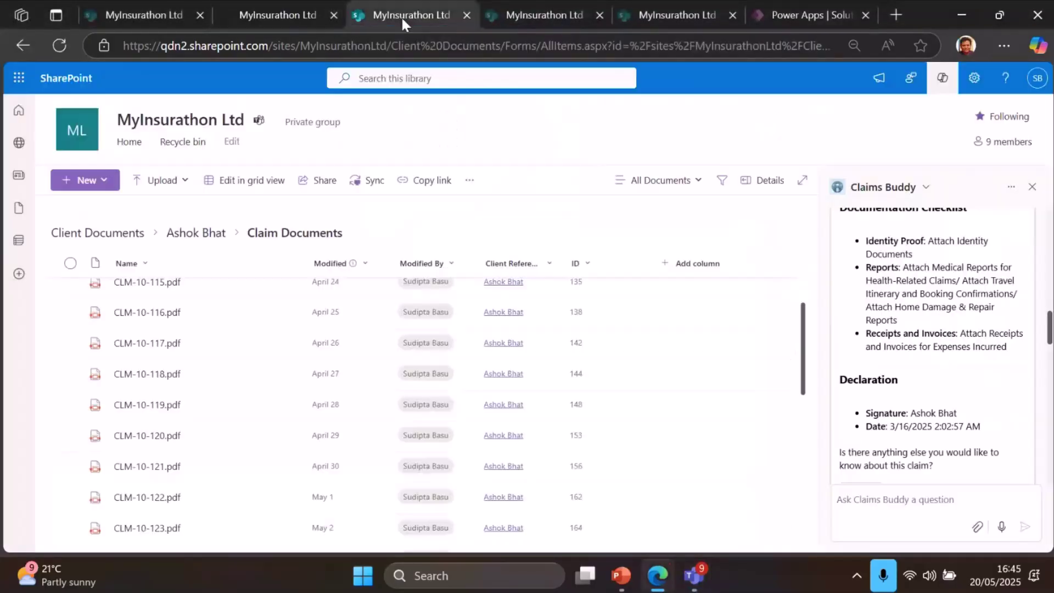
Ask Policy Guru how many policies the named client holds, then select the first policy number in the reply
click(195, 22)
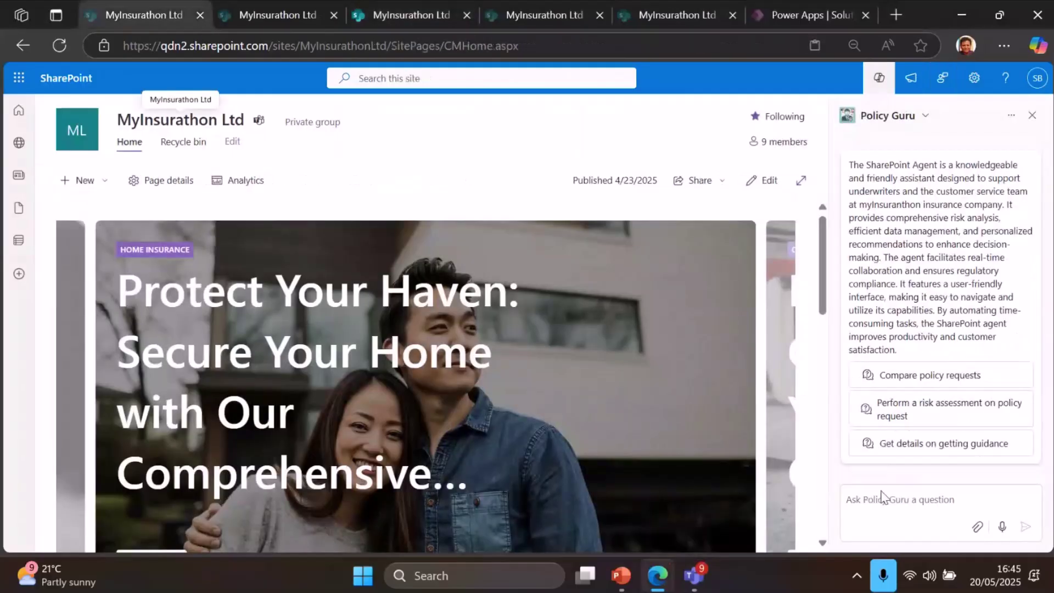
text(Can )
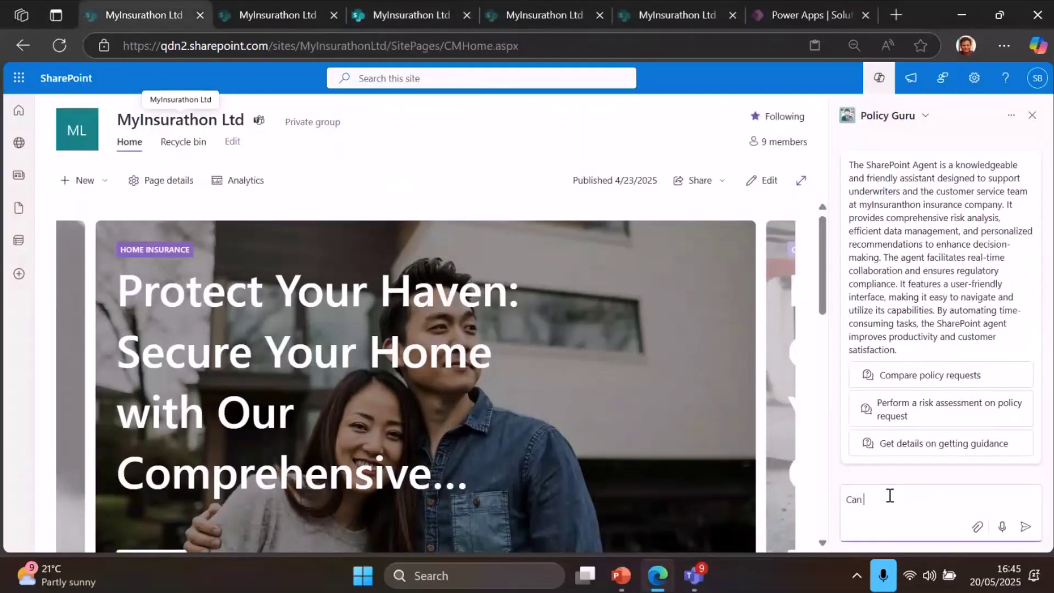
text(you )
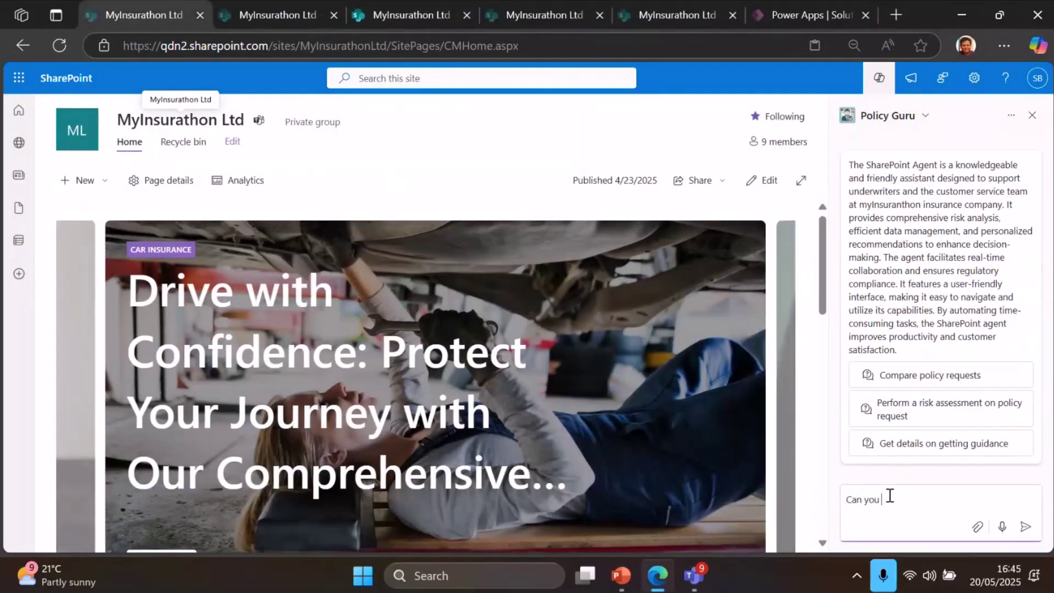
text(tell me how )
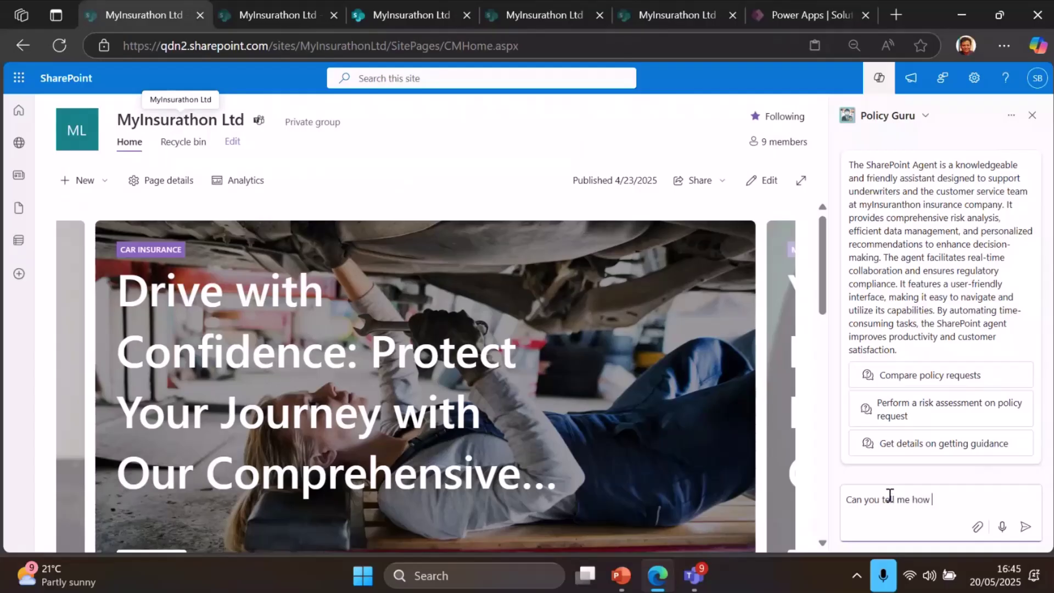
text(many polci)
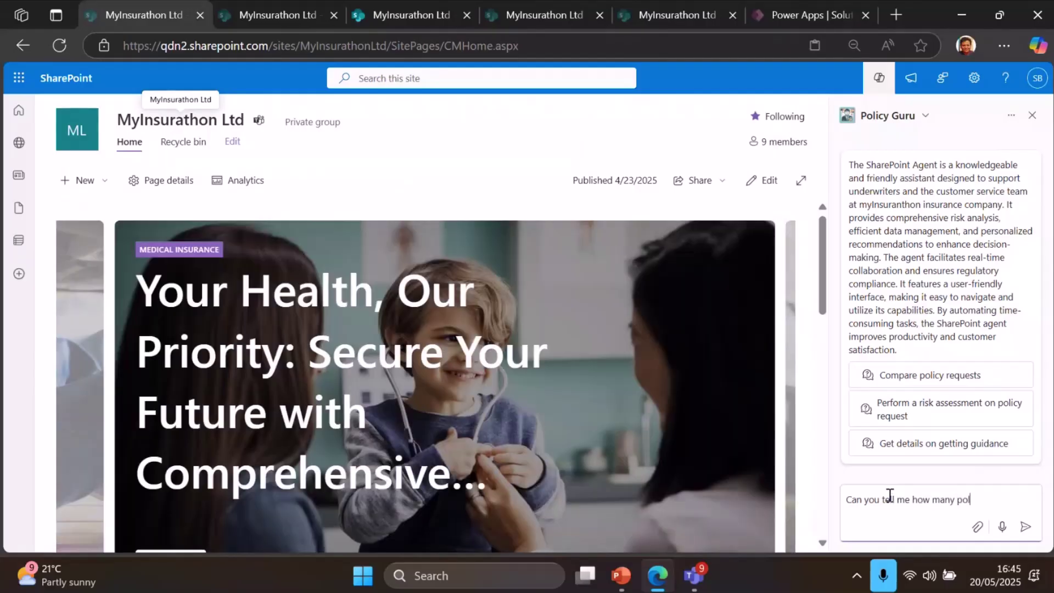
key(BackSpace)
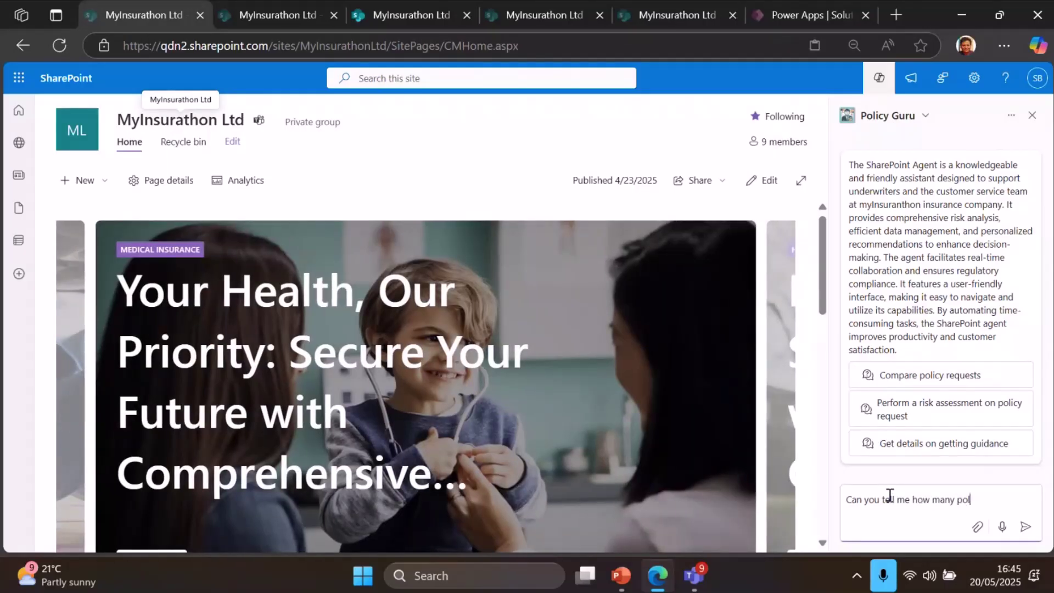
text(icies )
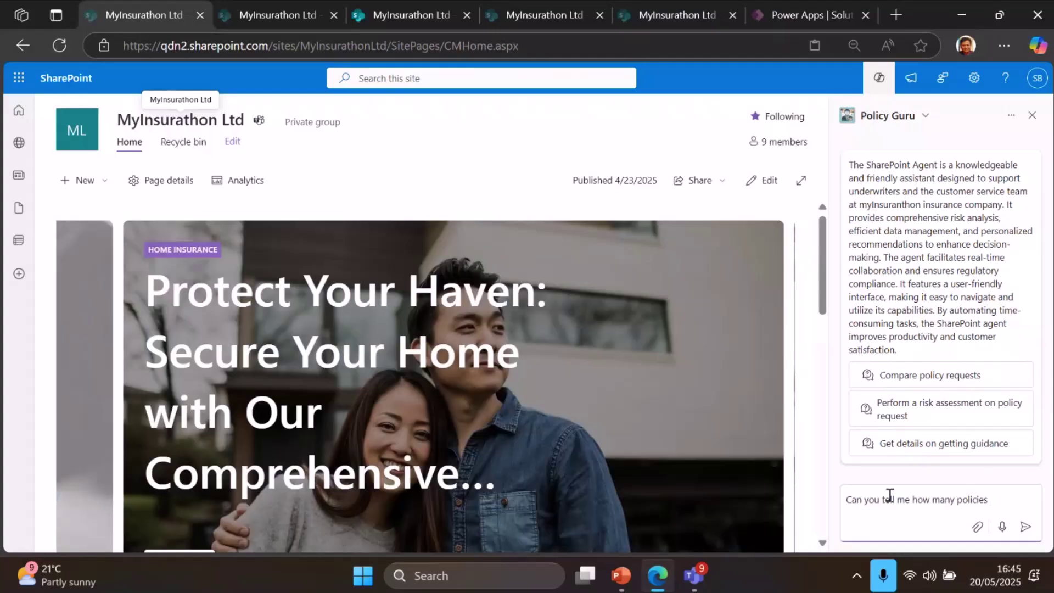
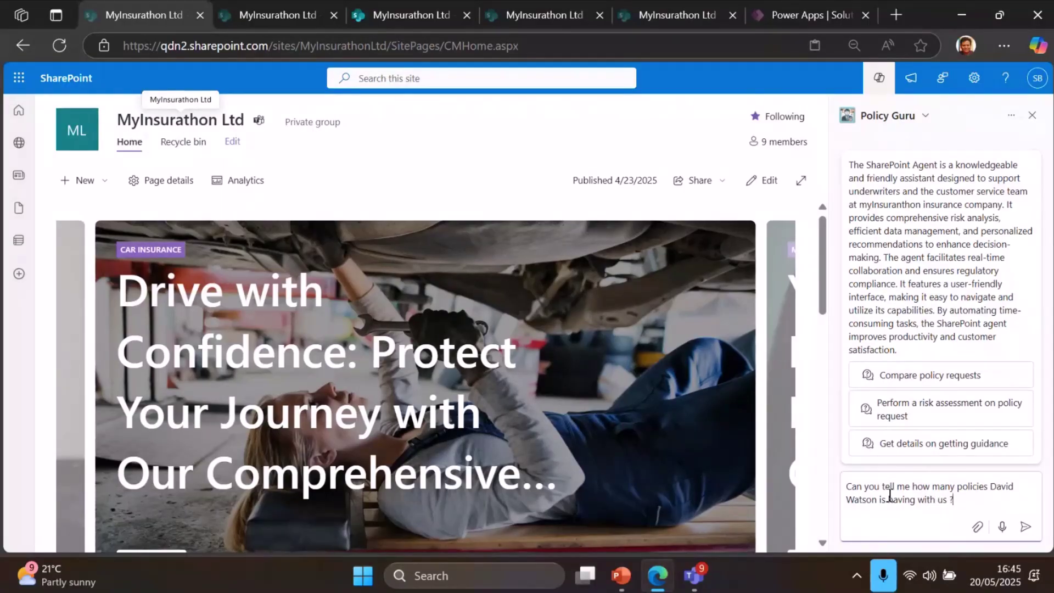
key(Return)
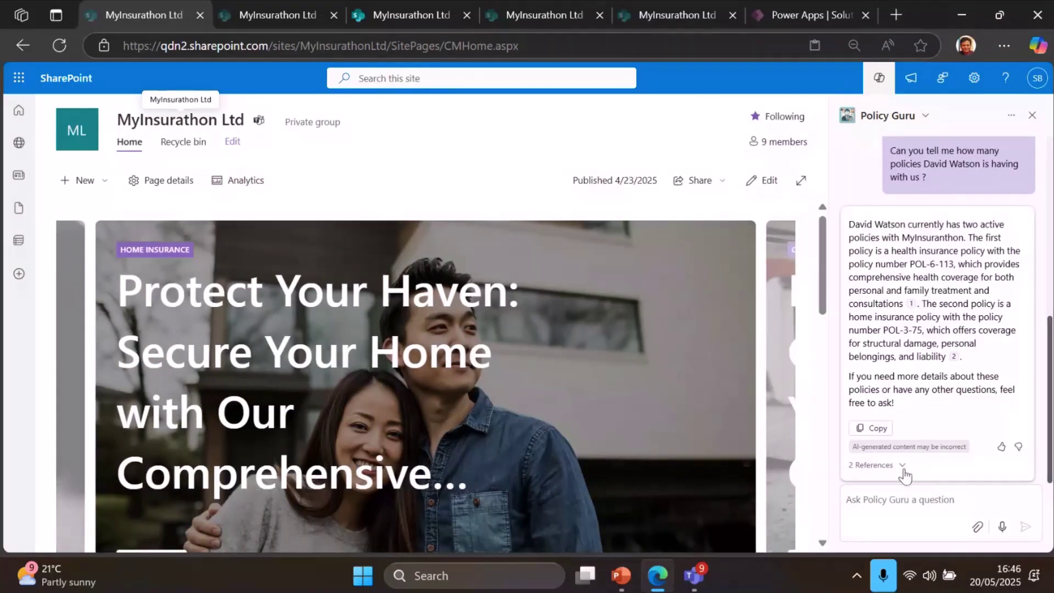
click(895, 501)
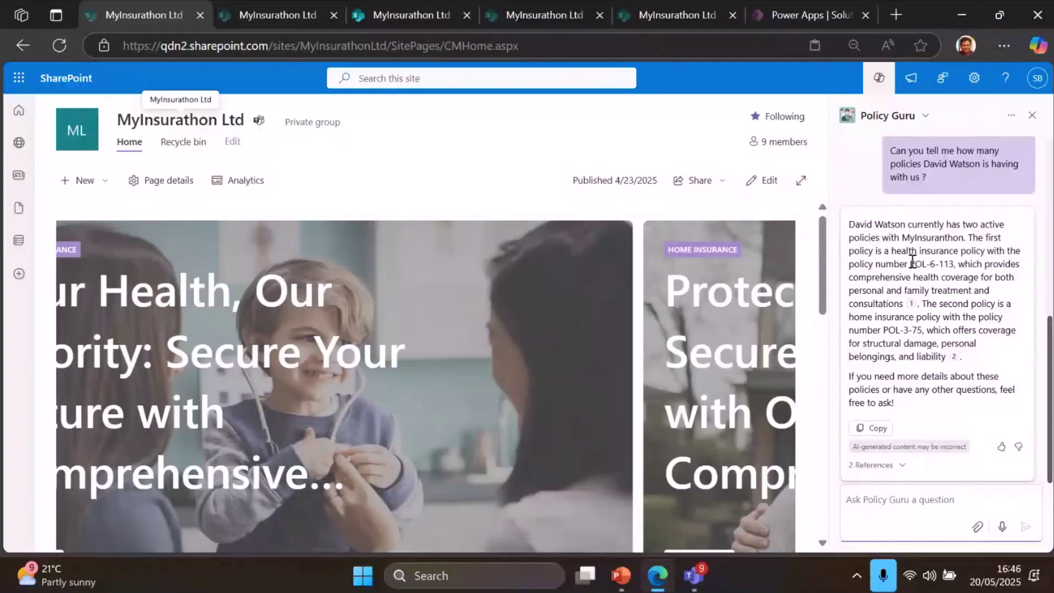
drag(910, 264, 956, 265)
Ask Policy Guru to describe the health policy in detail and scroll through its coverage and contact answer
click(881, 504)
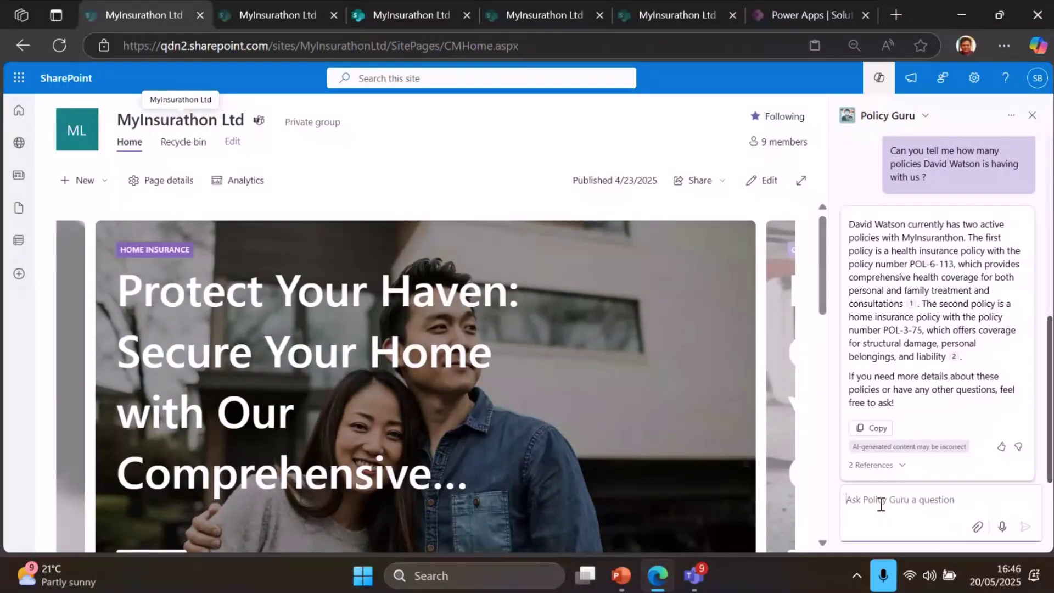
text(Can you des)
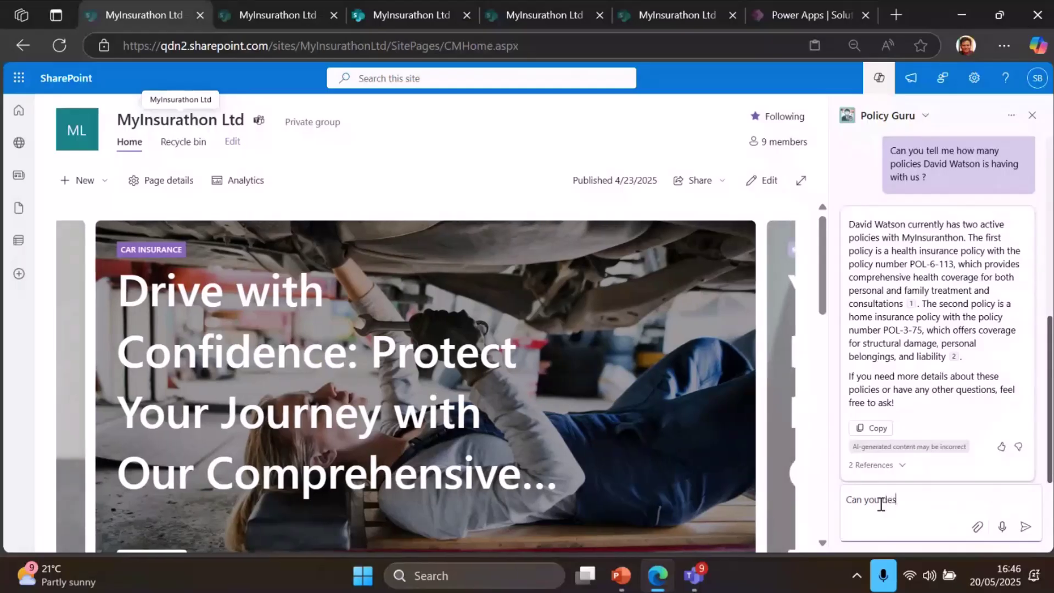
text(cribe t)
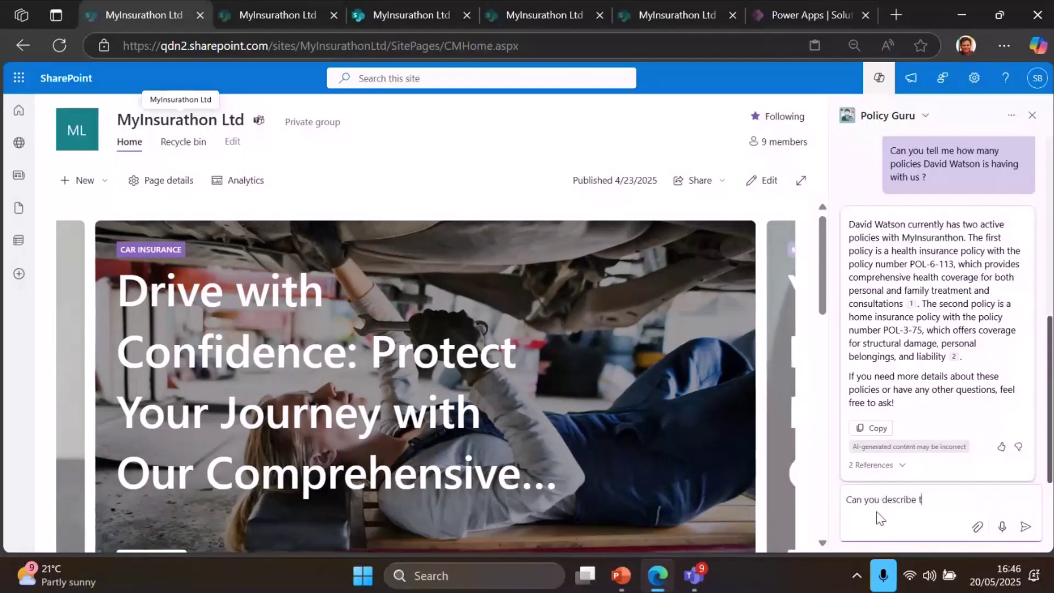
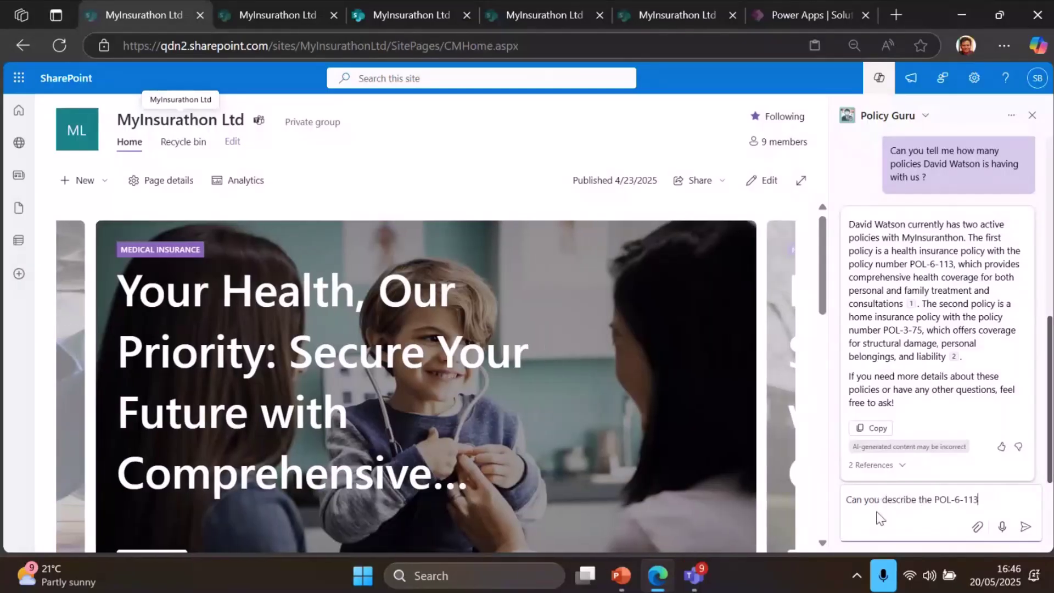
text( for mw)
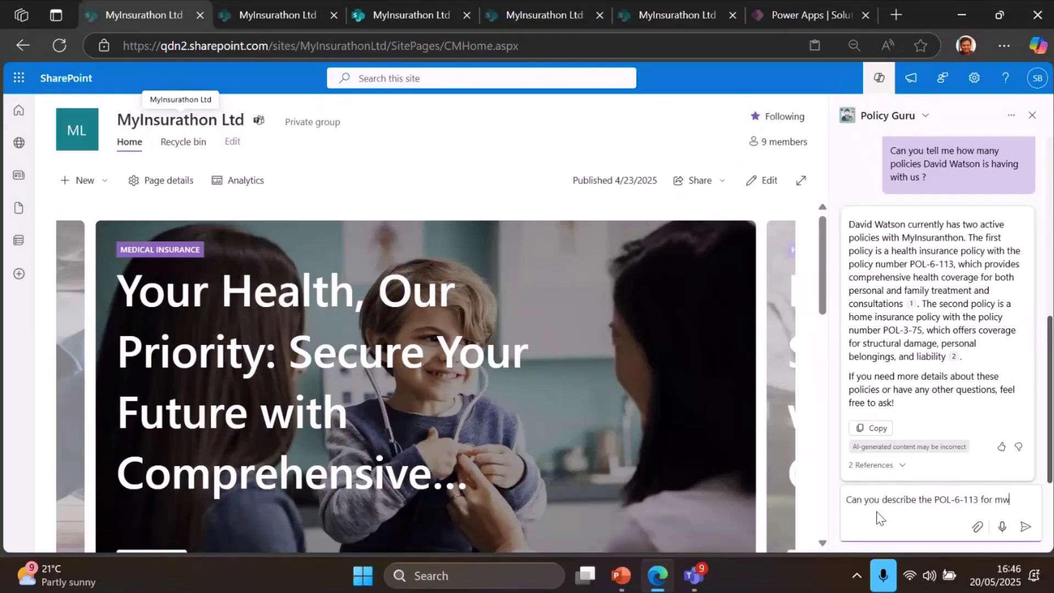
key(BackSpace)
text(e)
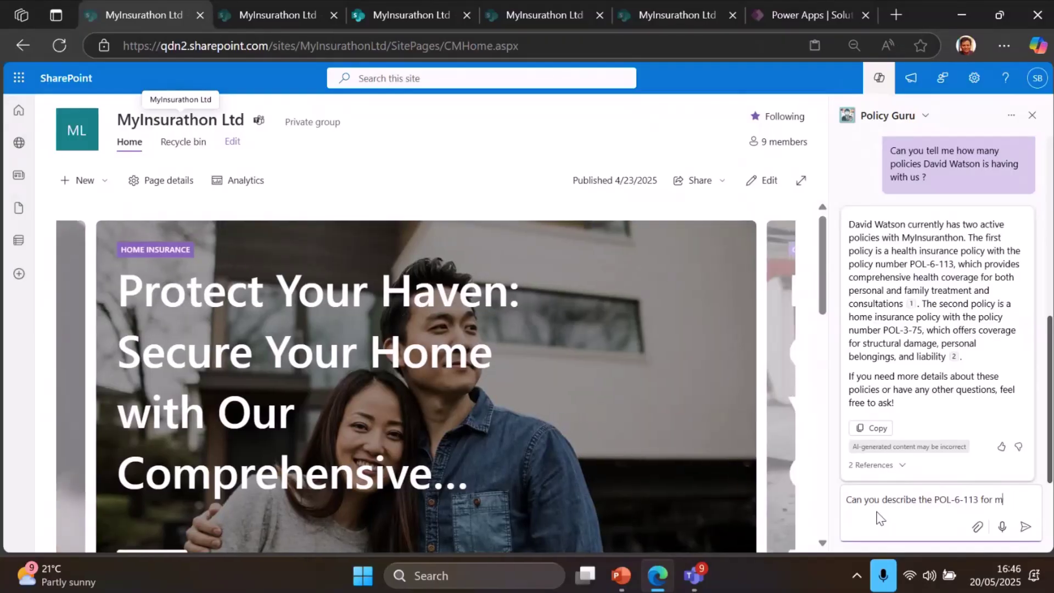
text( in det)
text(ails ?)
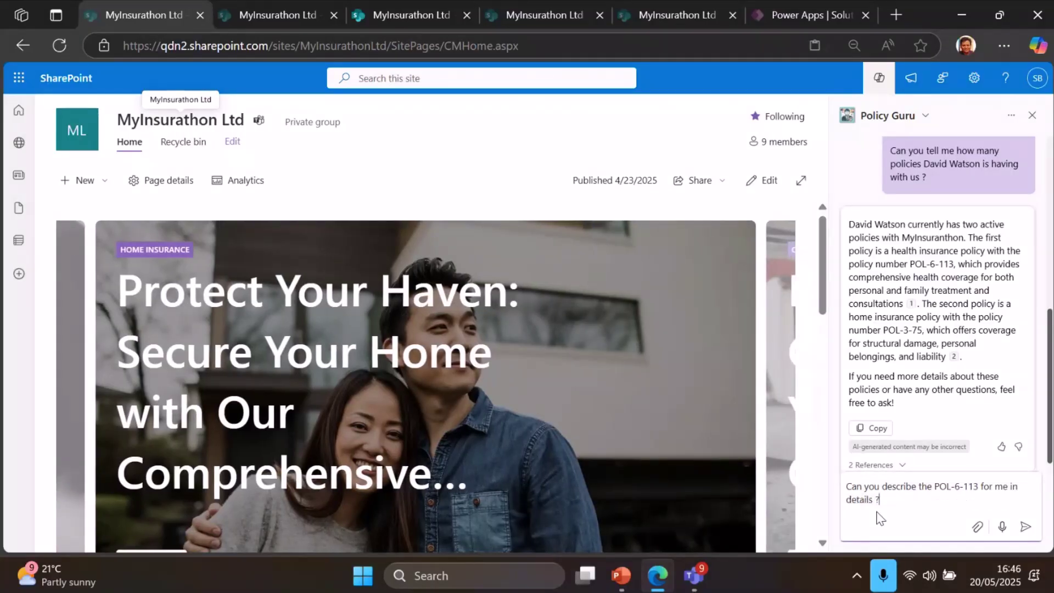
key(Return)
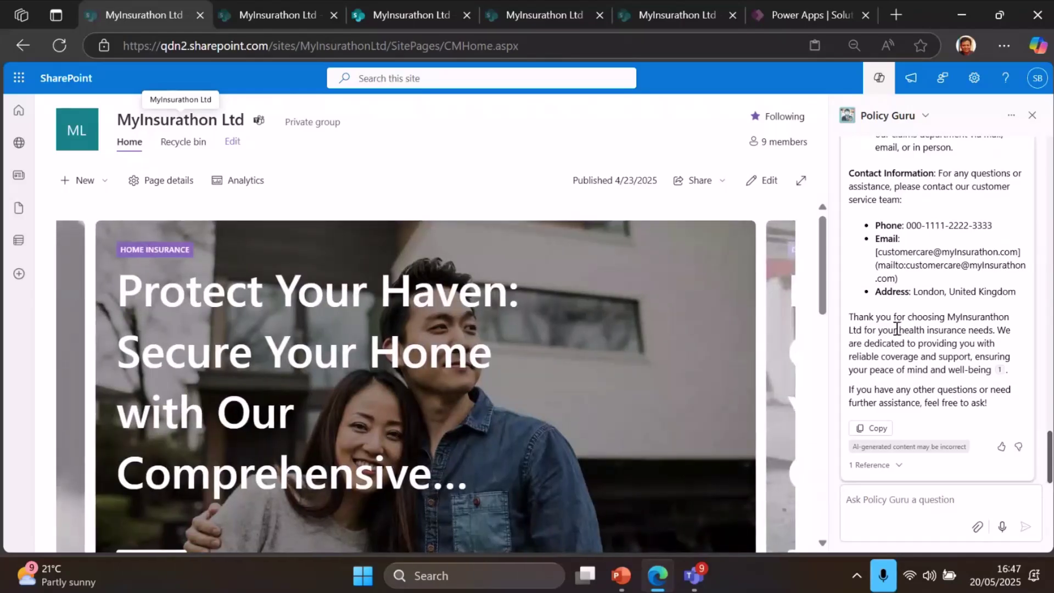
scroll(896, 328, up, 5)
scroll(897, 329, up, 10)
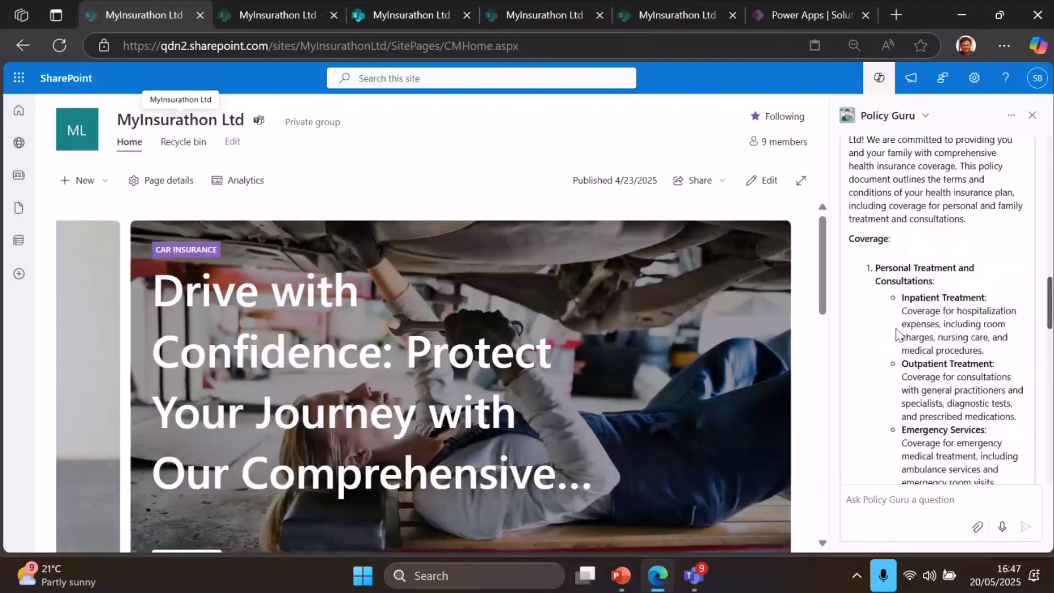
scroll(896, 329, down, 5)
scroll(896, 330, up, 5)
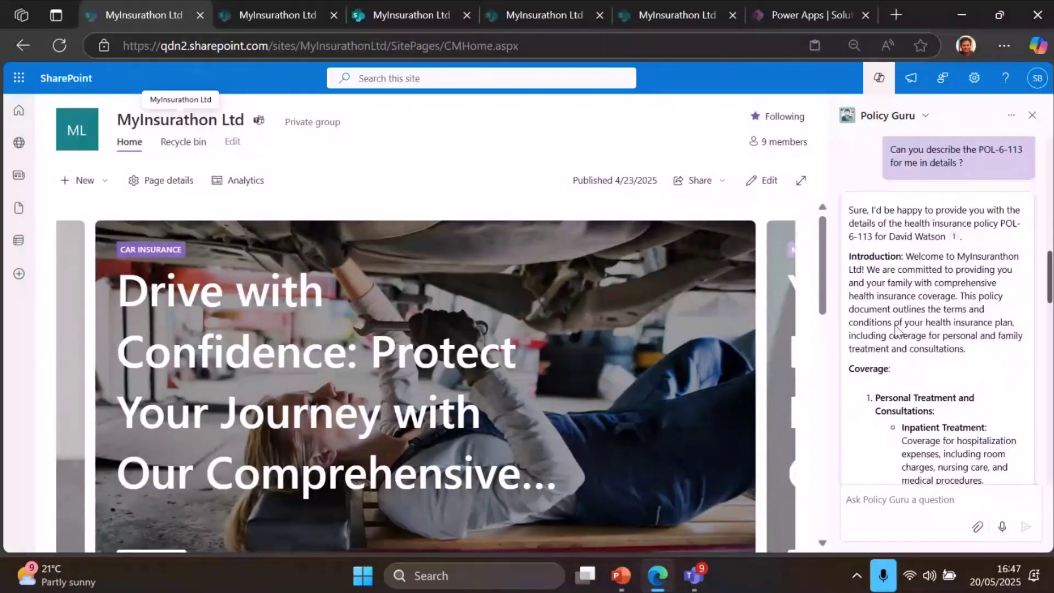
scroll(896, 329, down, 10)
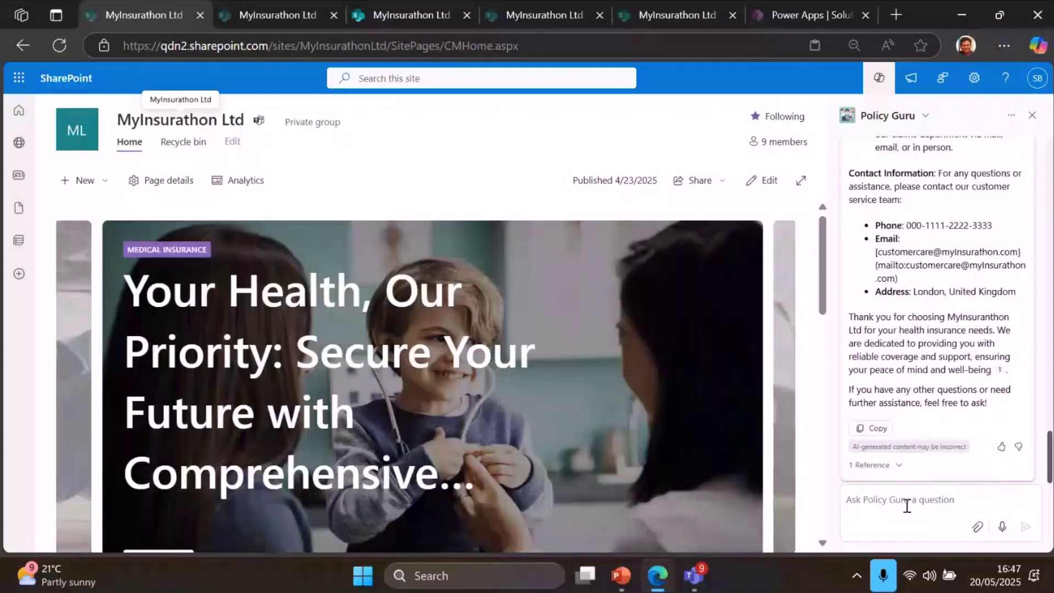
Ask Policy Guru whether he is eligible to get travel insurance
click(907, 504)
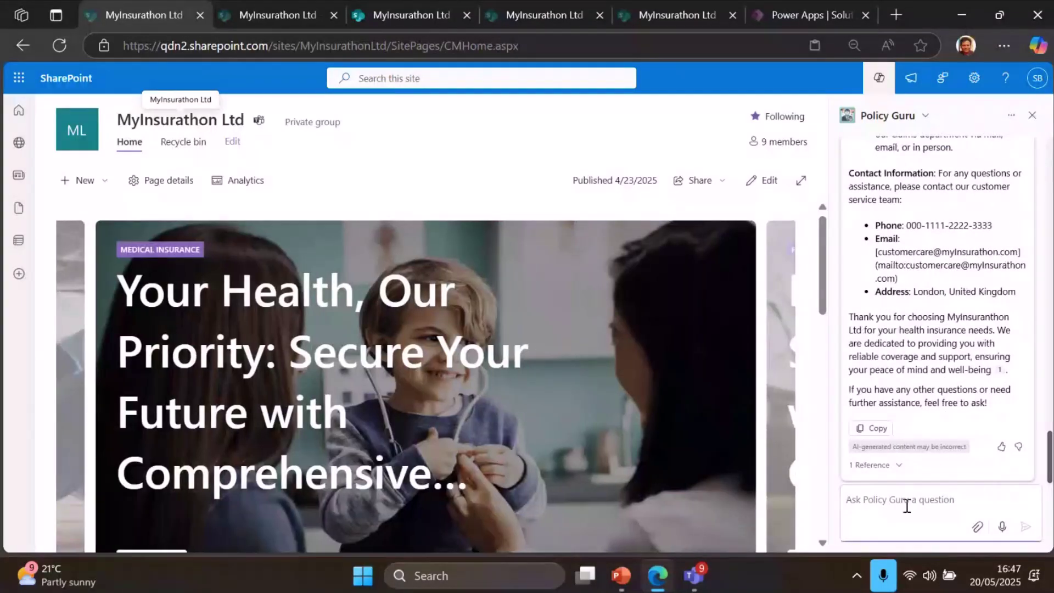
text(Is)
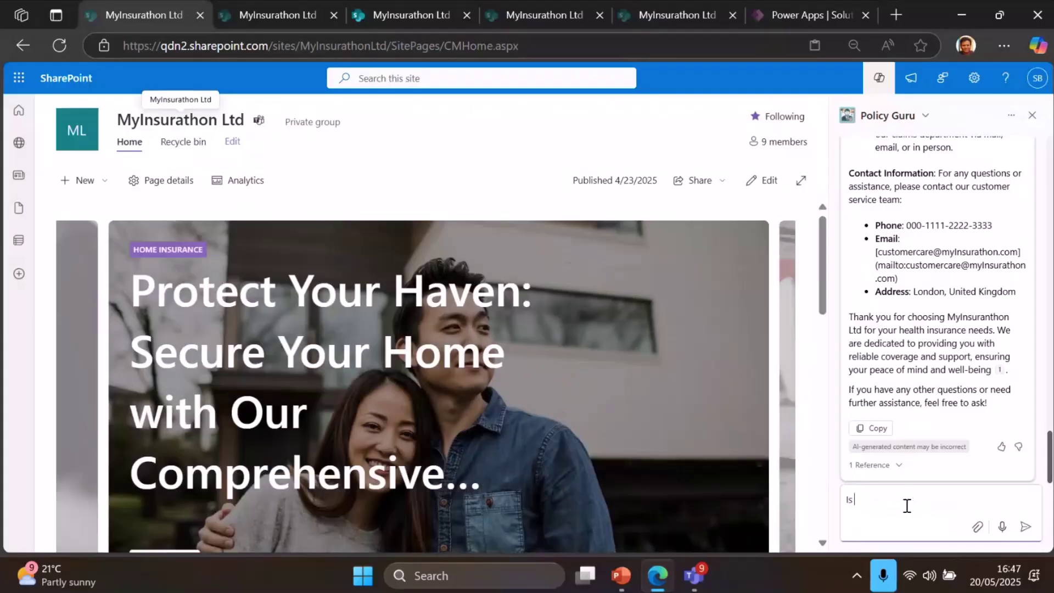
text( he eligible)
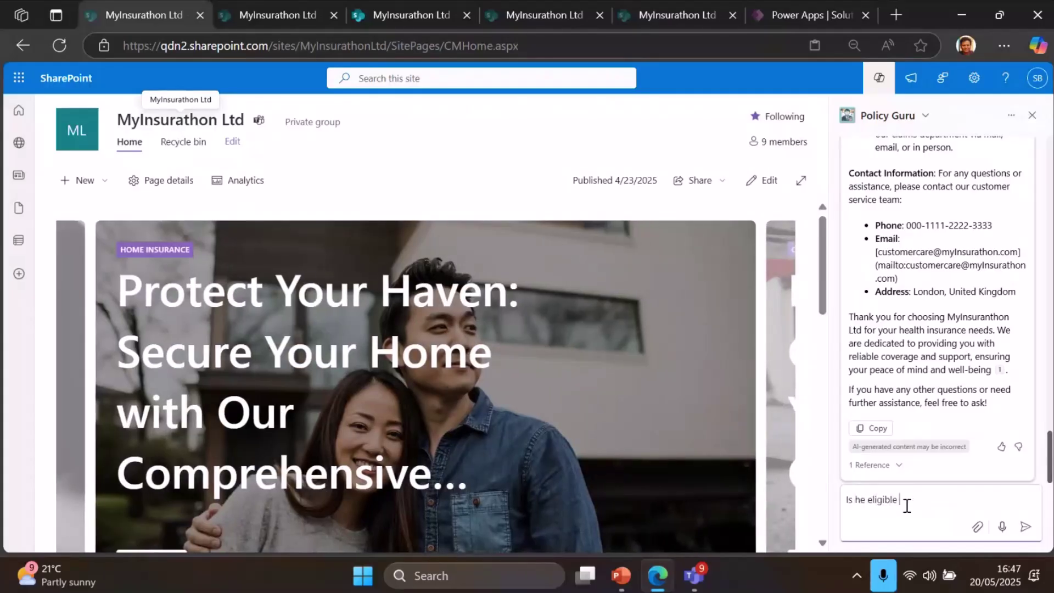
text( to get a )
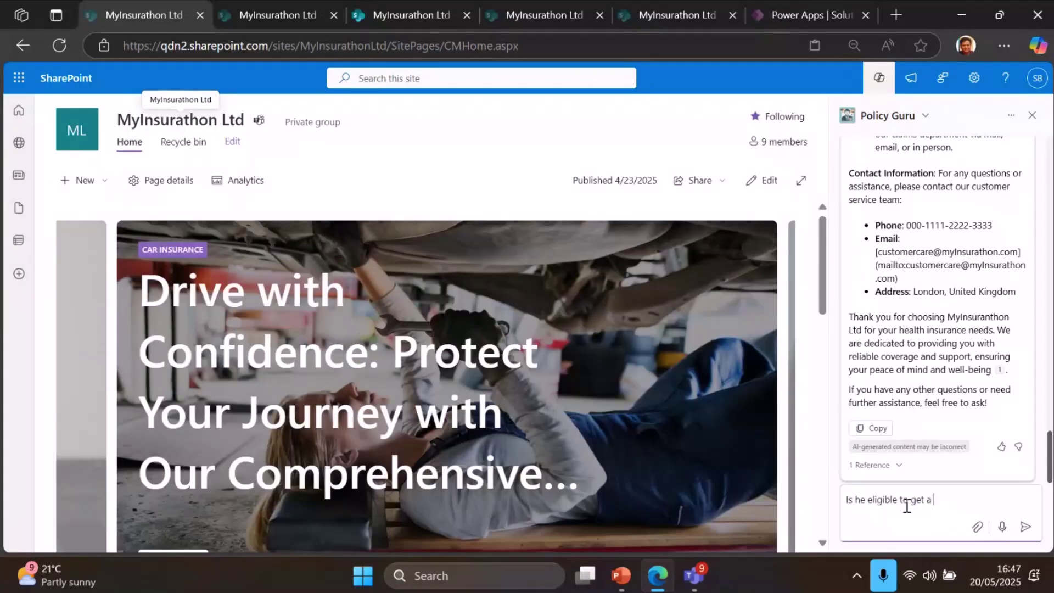
text(travel insurance ?)
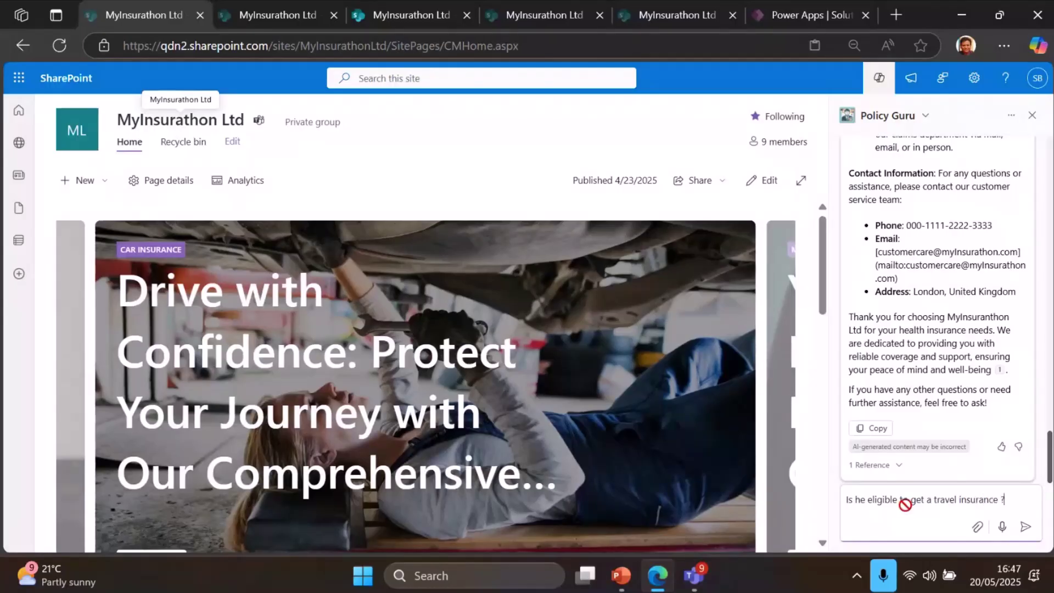
key(Return)
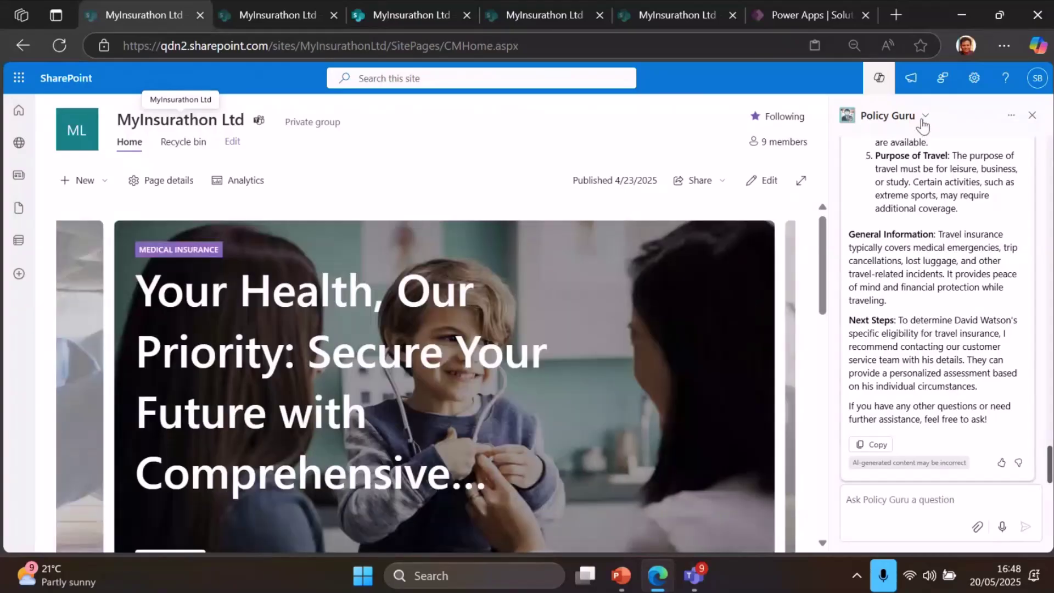
Switch the assistant to Claims Buddy and draft a request to validate the claim with ID
click(924, 118)
click(909, 193)
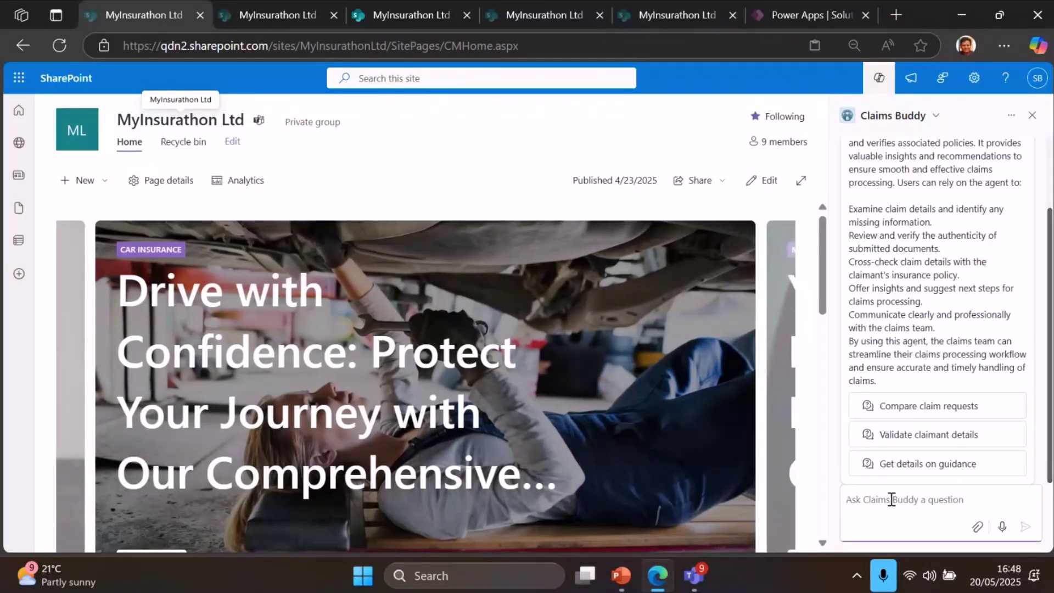
text(Can you v)
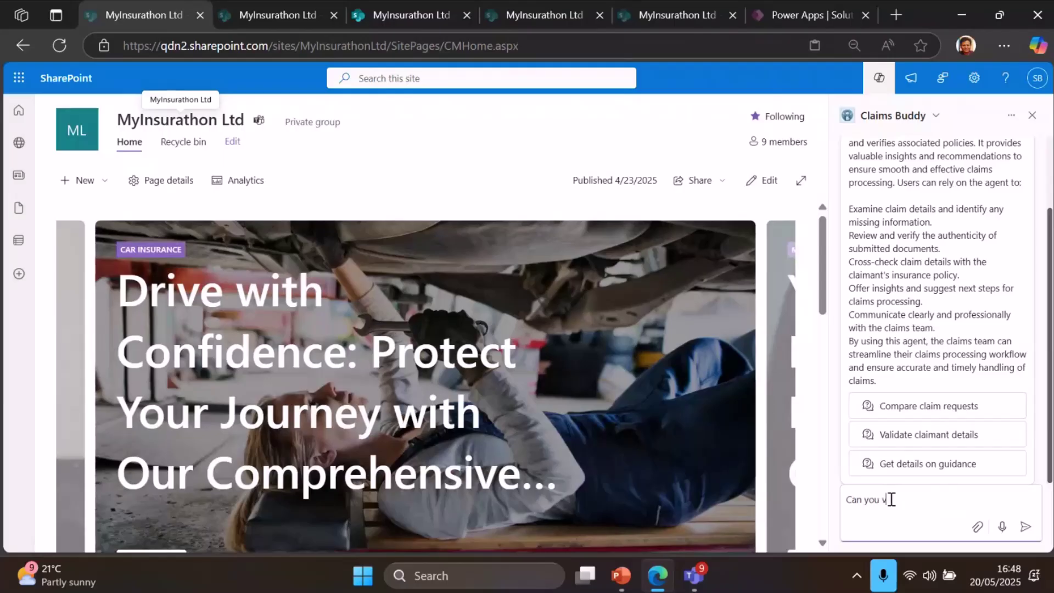
text(alidate the clai)
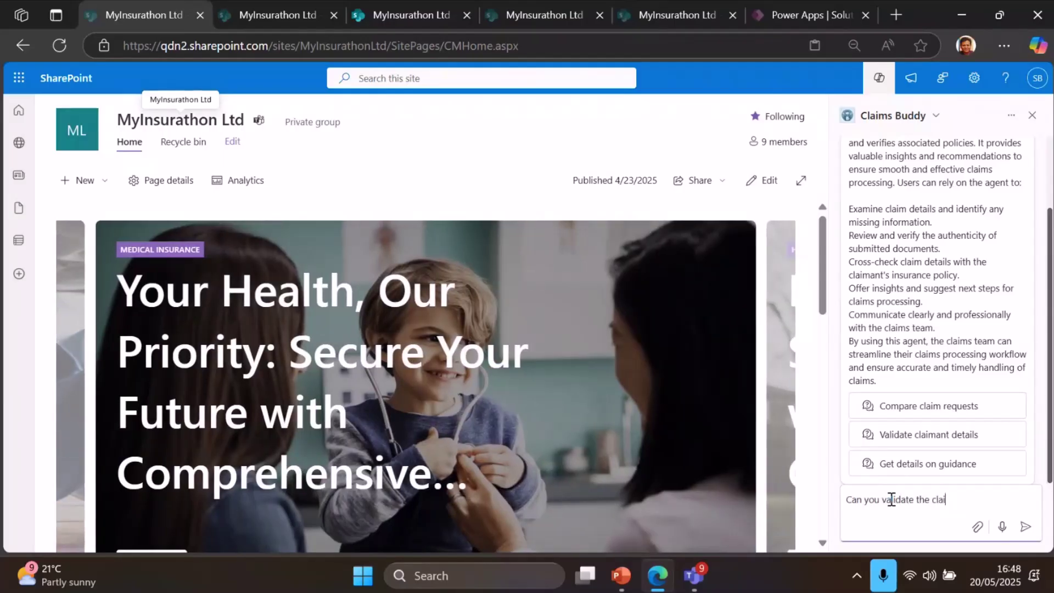
text(m submitted by)
key(BackSpace)
key(BackSpace)
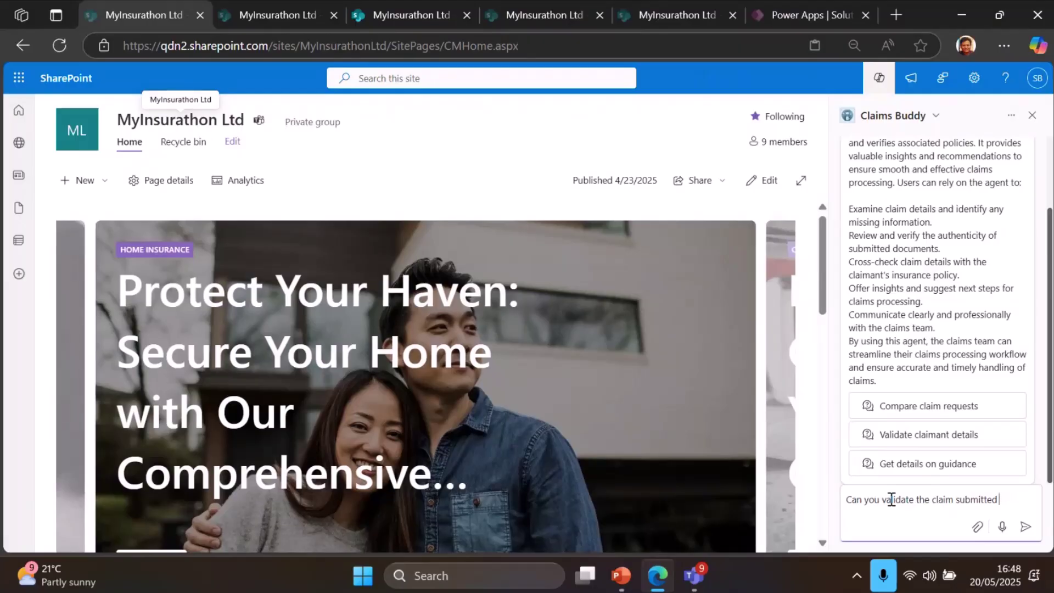
text(with ID -)
key(shift+Return)
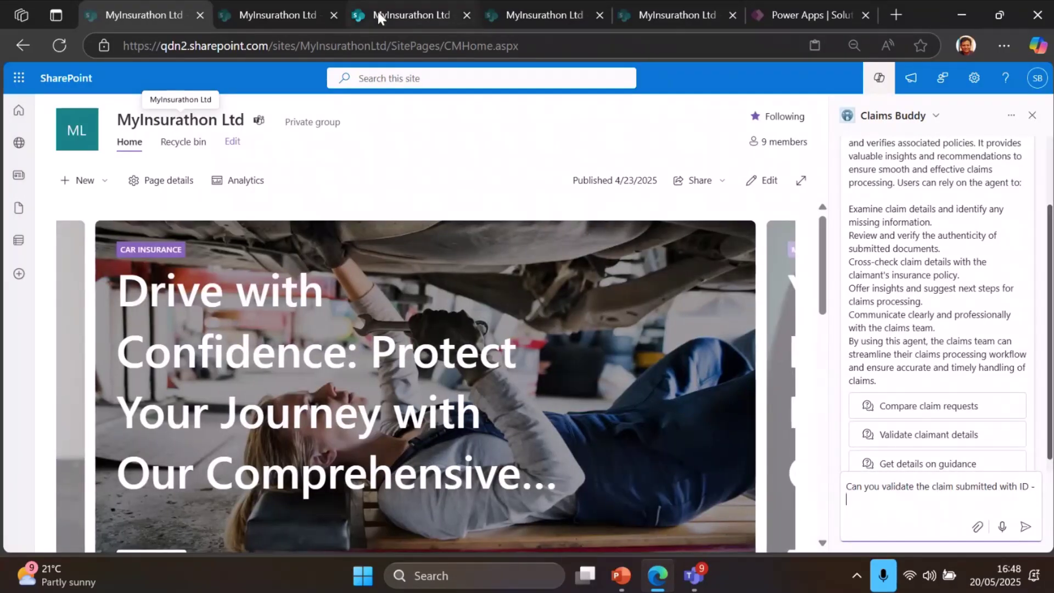
Look up the claim ID in Claim Documents, then send the question with ID 10-120
click(377, 12)
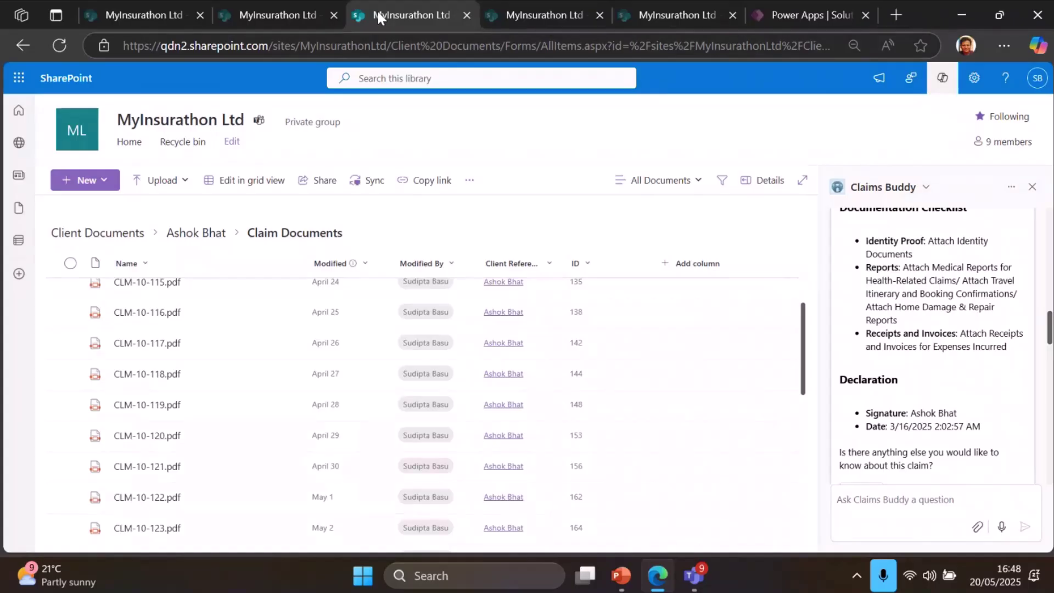
click(151, 10)
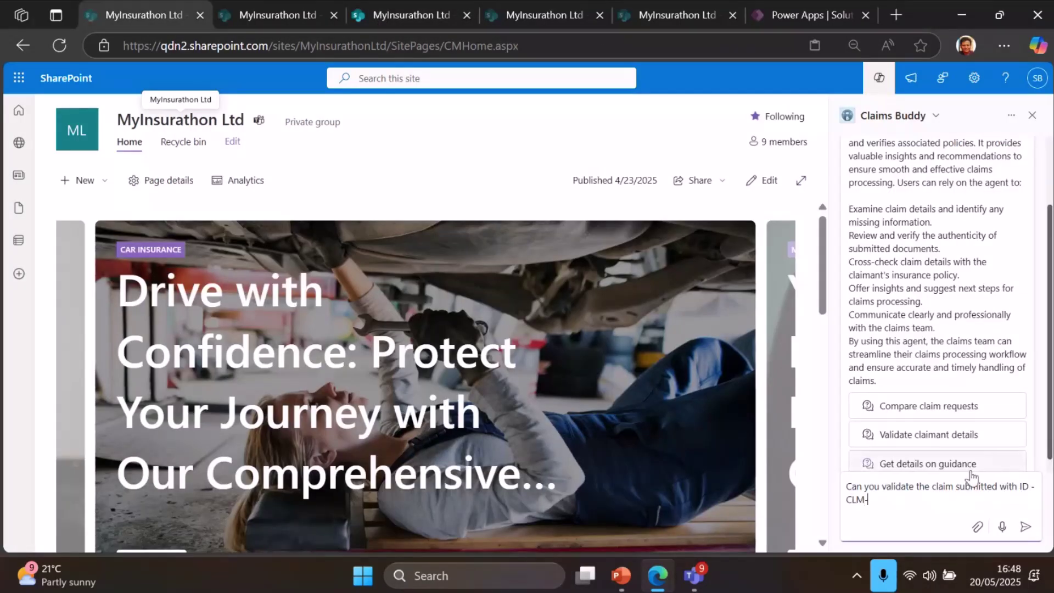
text(10-120 ?)
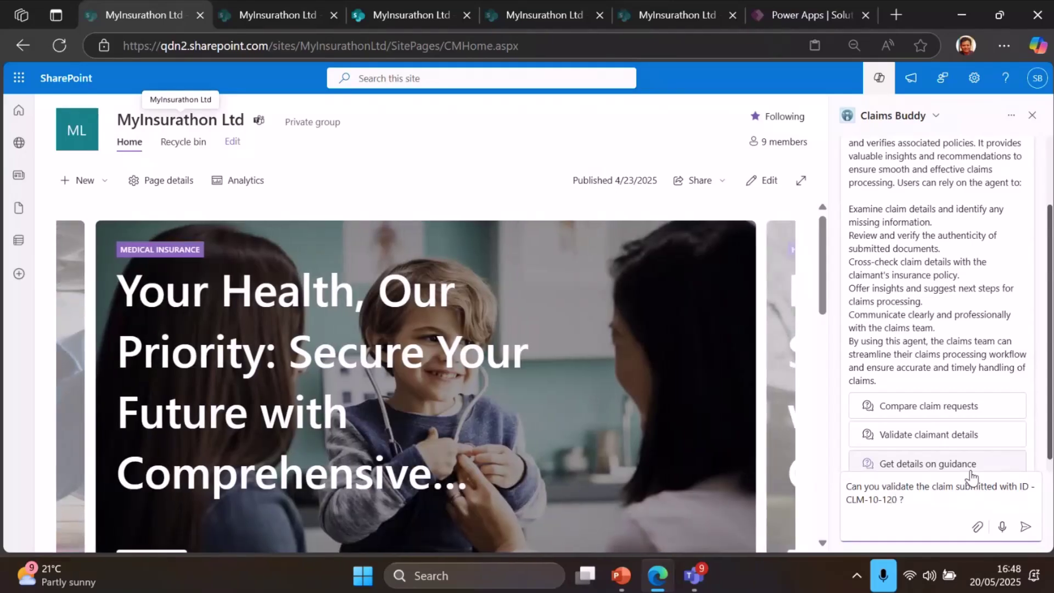
key(Return)
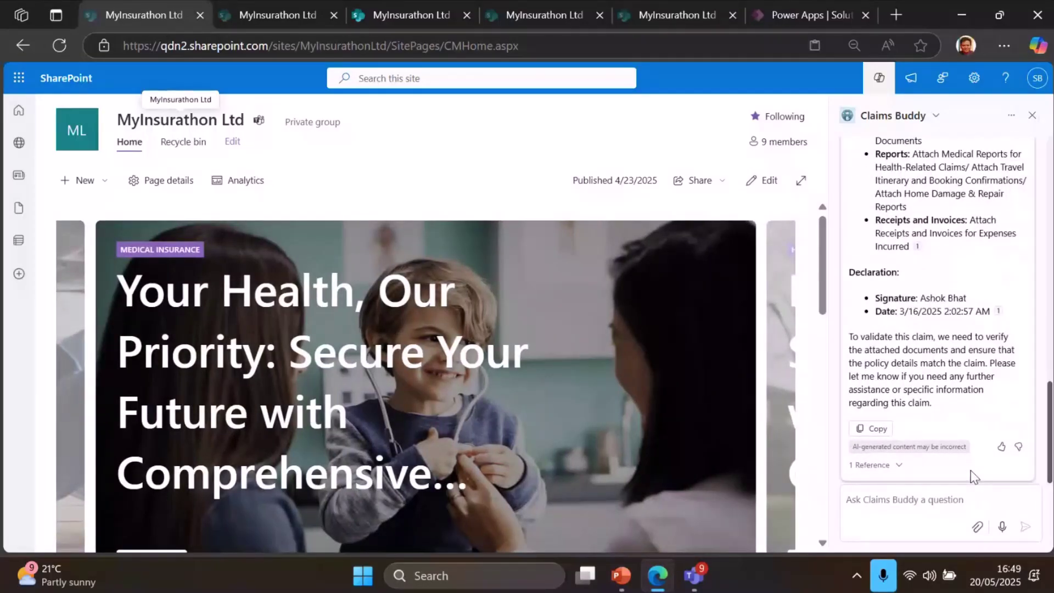
Review Claims Buddy's validation reply and highlight the policy number in it
scroll(937, 365, up, 3)
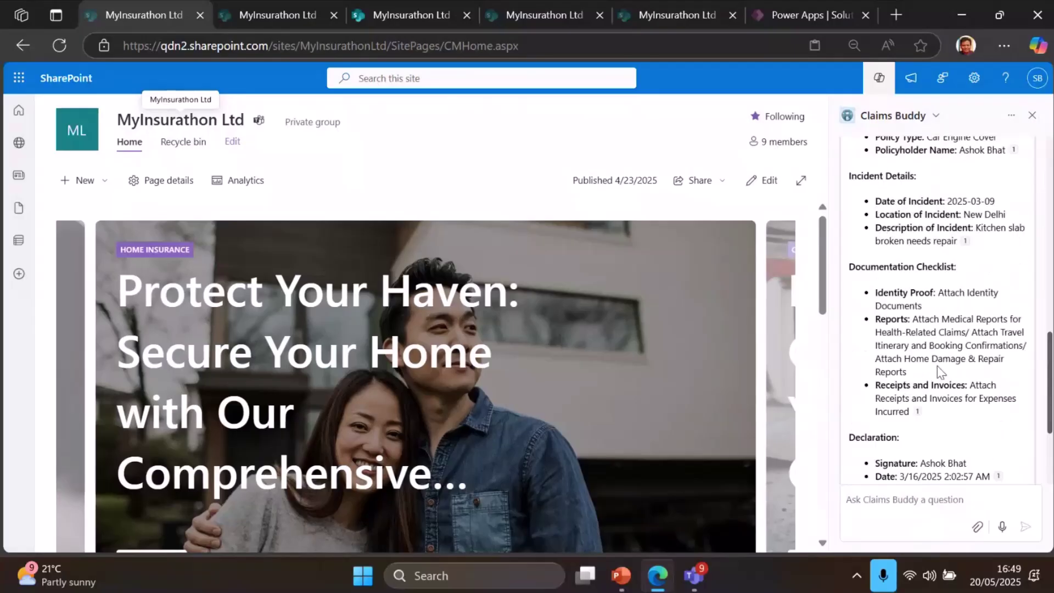
scroll(938, 366, up, 3)
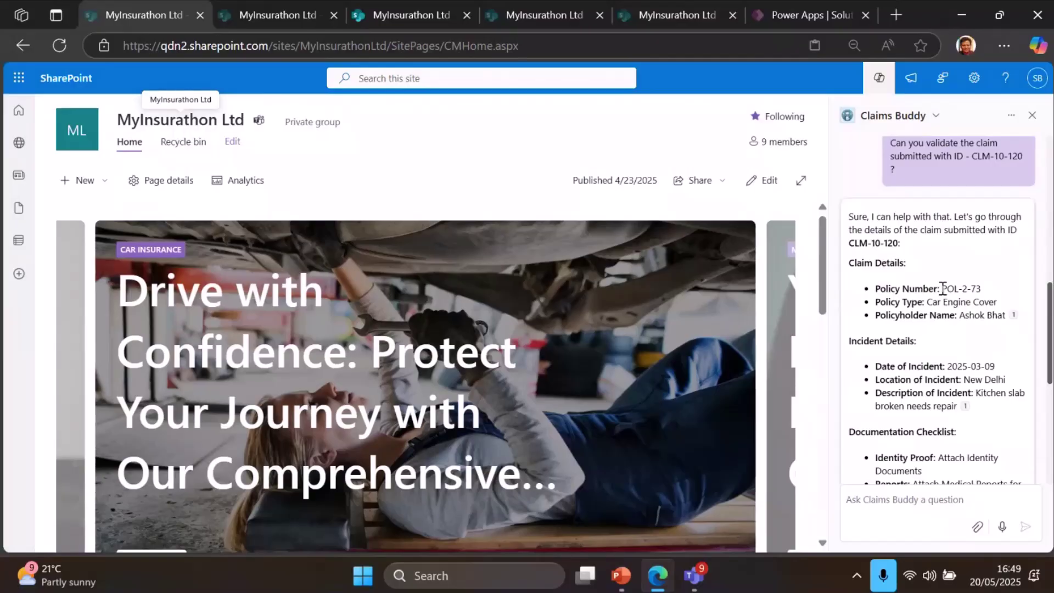
drag(942, 289, 984, 290)
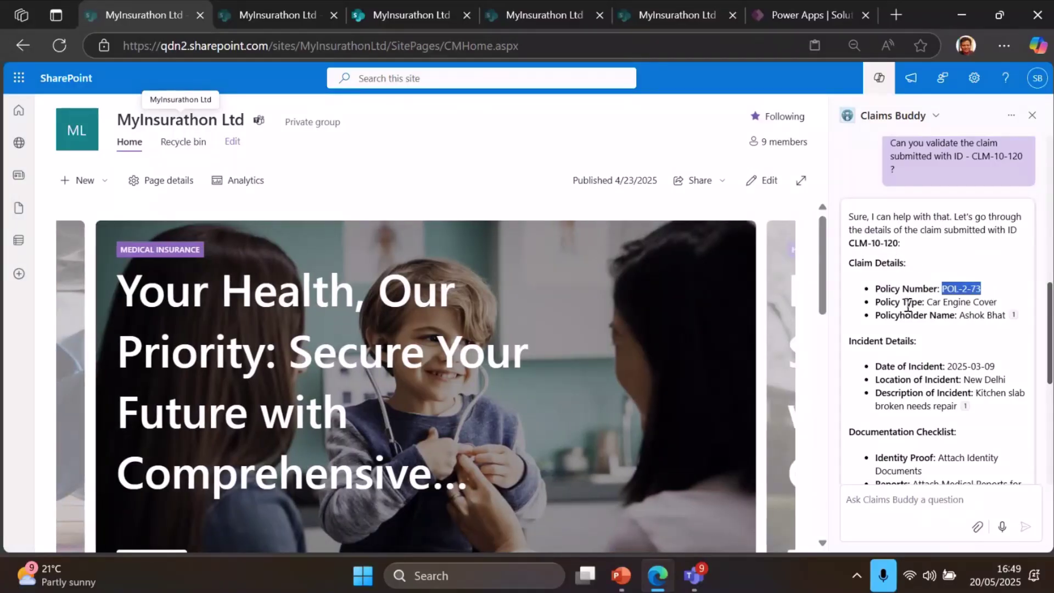